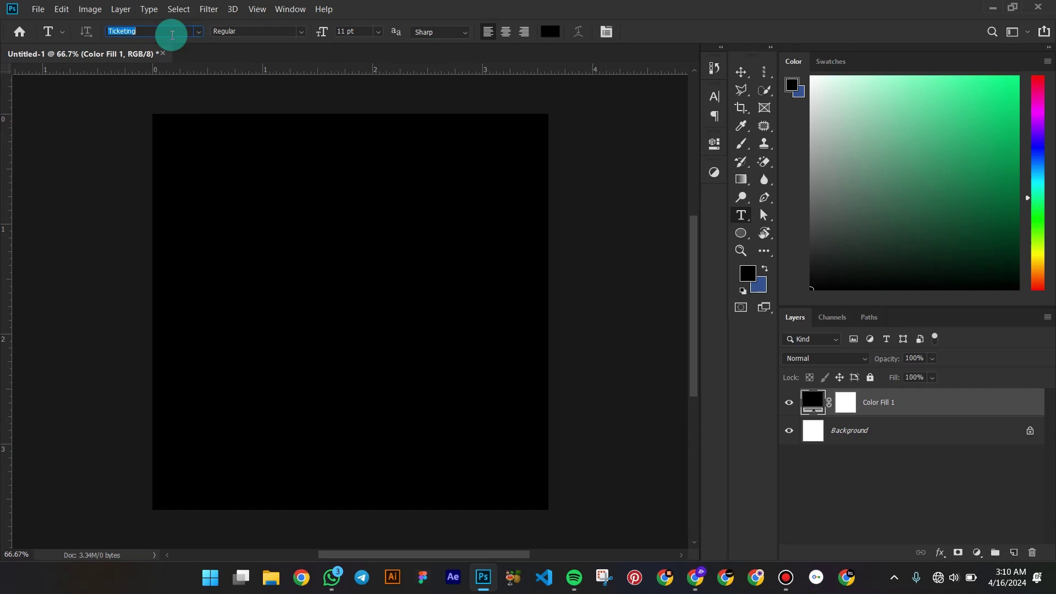
- Set the text font to Playfair Display ExtraBold
{"action": "left_click", "coordinate": [172, 34]}
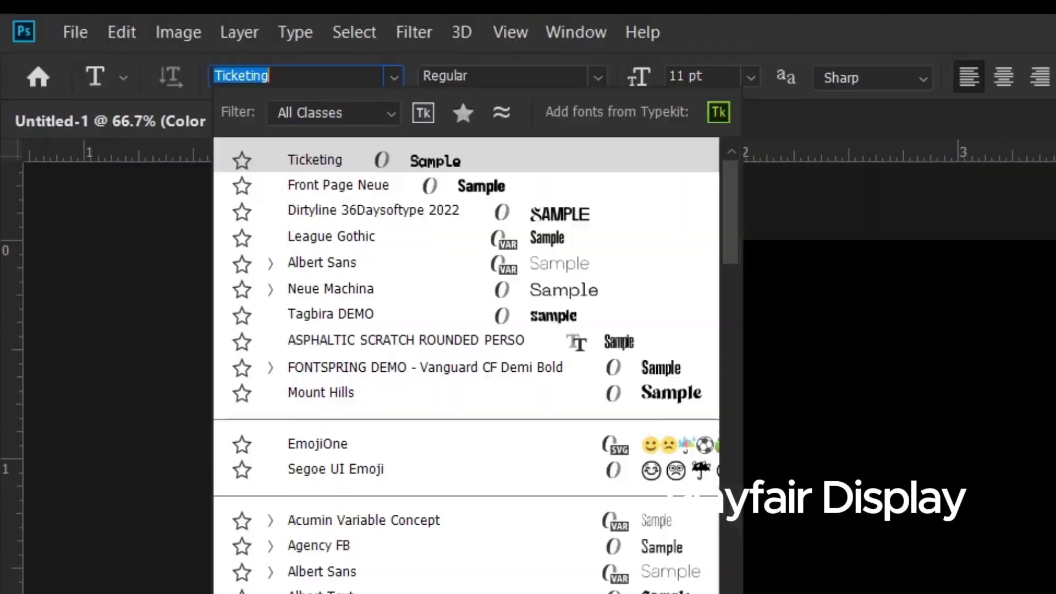
{"action": "type", "text": "Pl"}
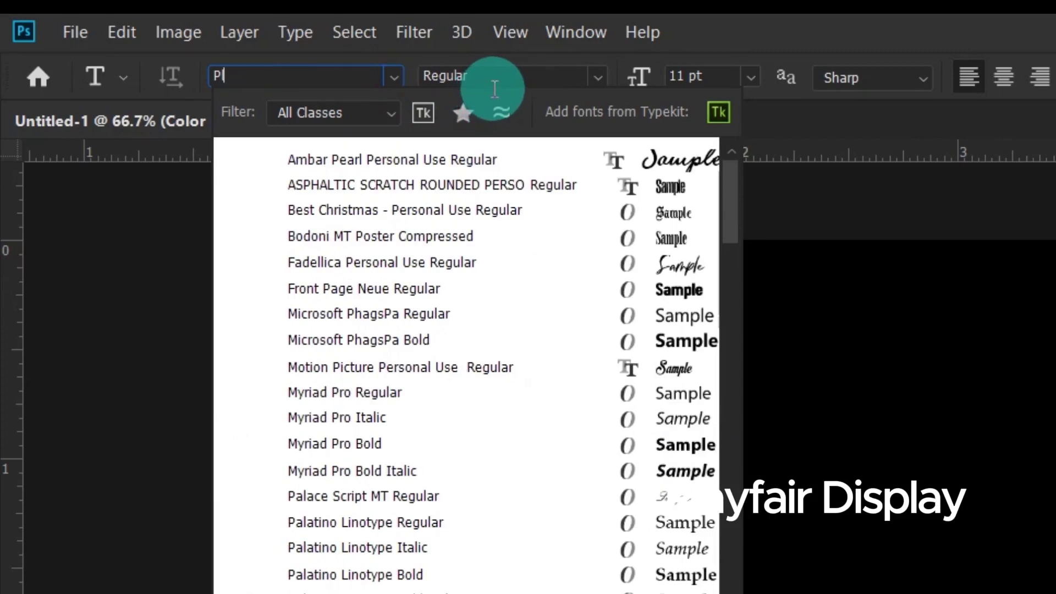
{"action": "type", "text": "ayf"}
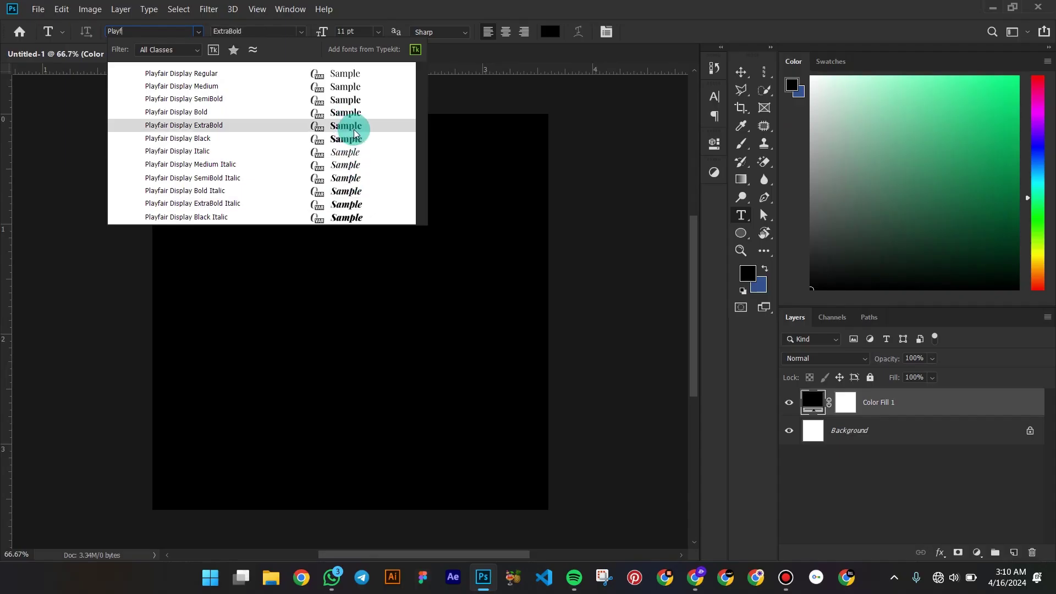
{"action": "left_click", "coordinate": [355, 126]}
{"action": "left_click", "coordinate": [679, 130]}
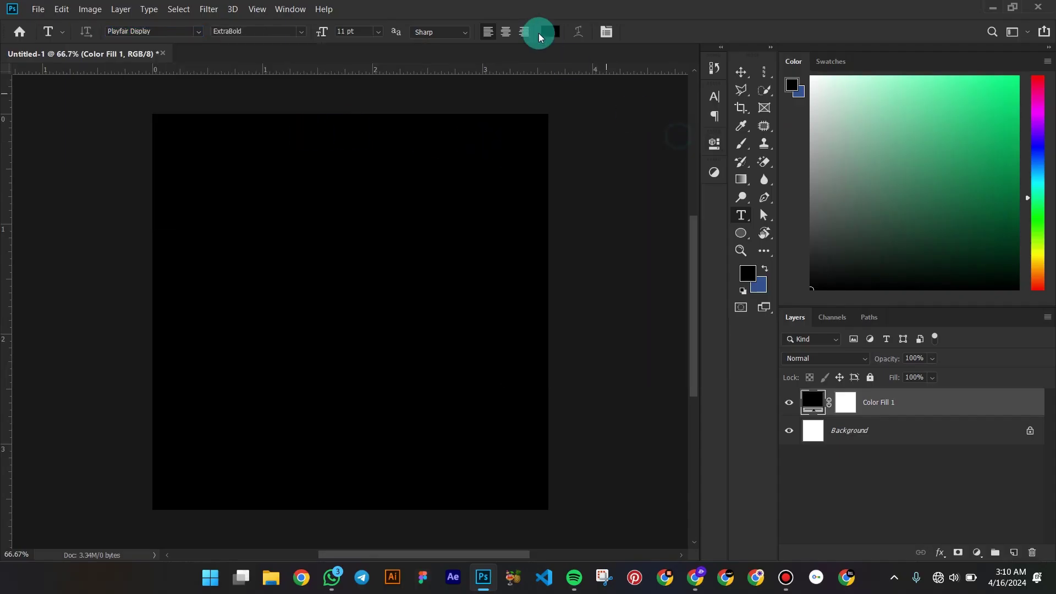
- Set the text color to white (ffffff)
{"action": "left_click", "coordinate": [540, 31]}
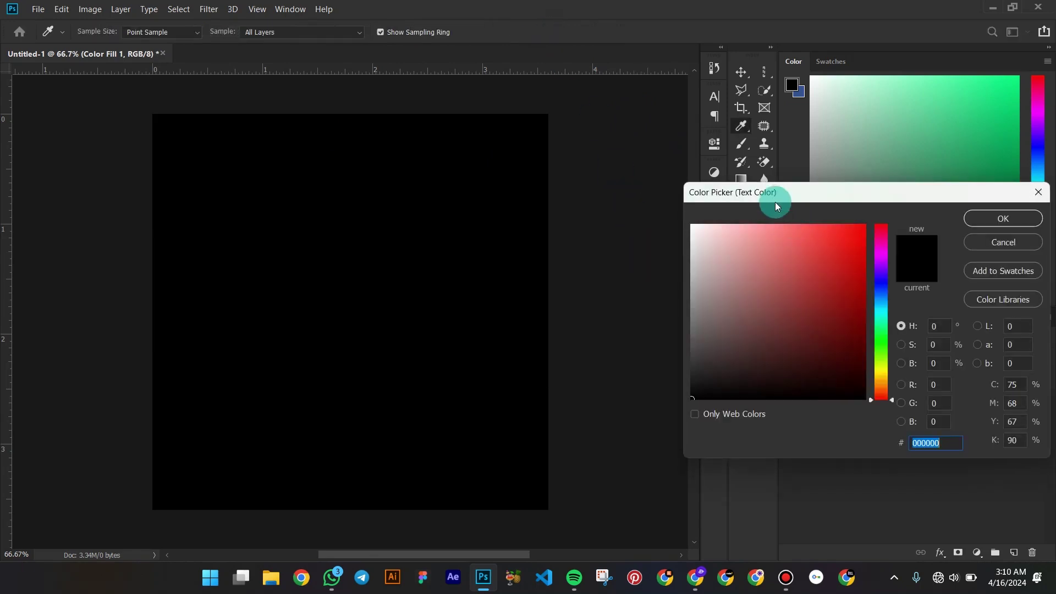
{"action": "left_click_drag", "start_coordinate": [757, 191], "coordinate": [668, 165]}
{"action": "left_click_drag", "start_coordinate": [680, 267], "coordinate": [512, 144]}
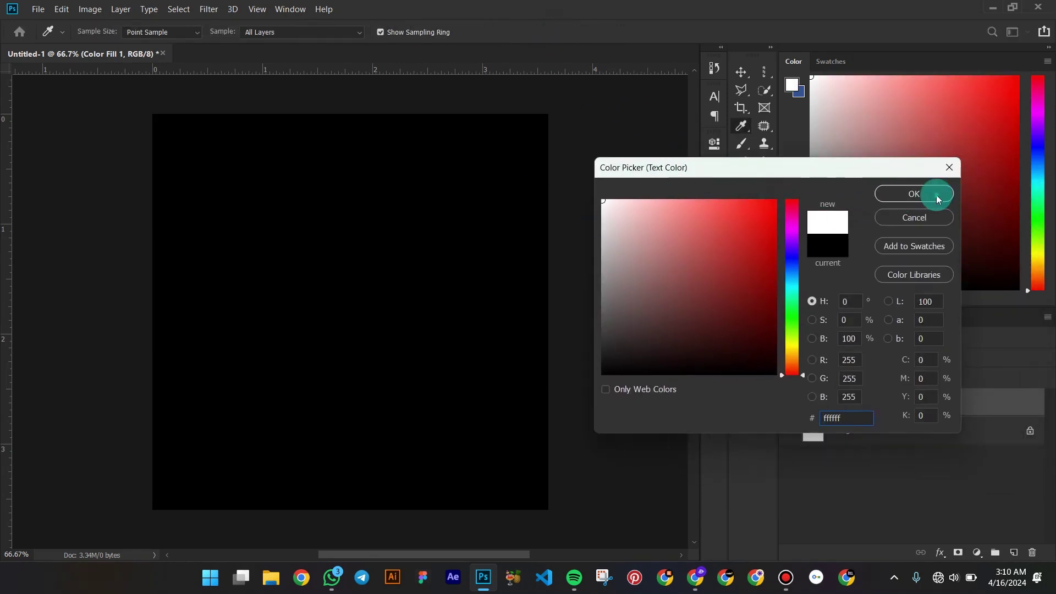
{"action": "left_click", "coordinate": [937, 197]}
- Add the text "Play" as a new type layer on the black canvas
{"action": "left_click", "coordinate": [257, 271]}
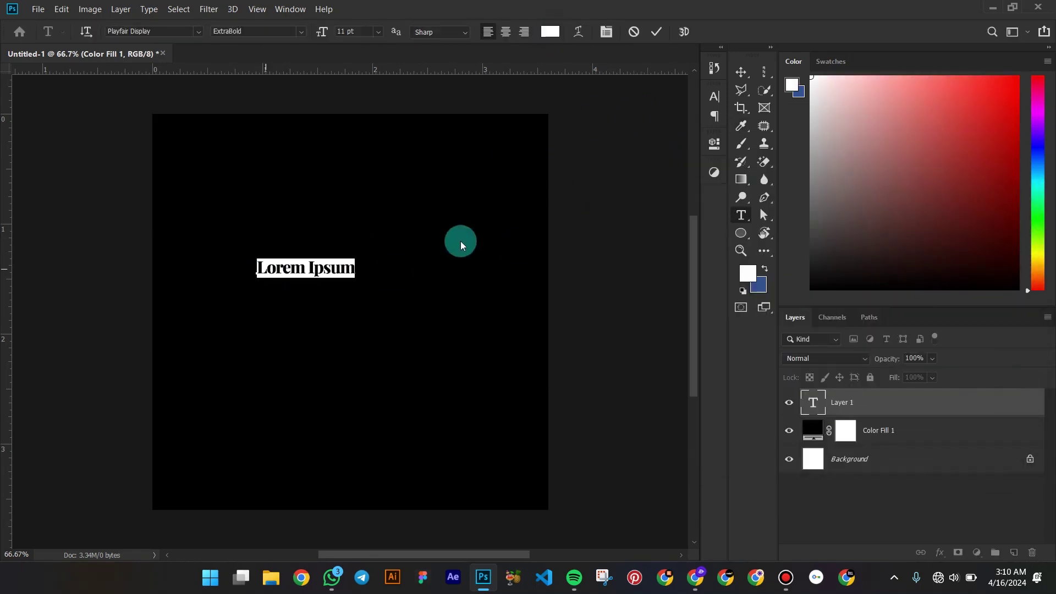
{"action": "type", "text": "Play"}
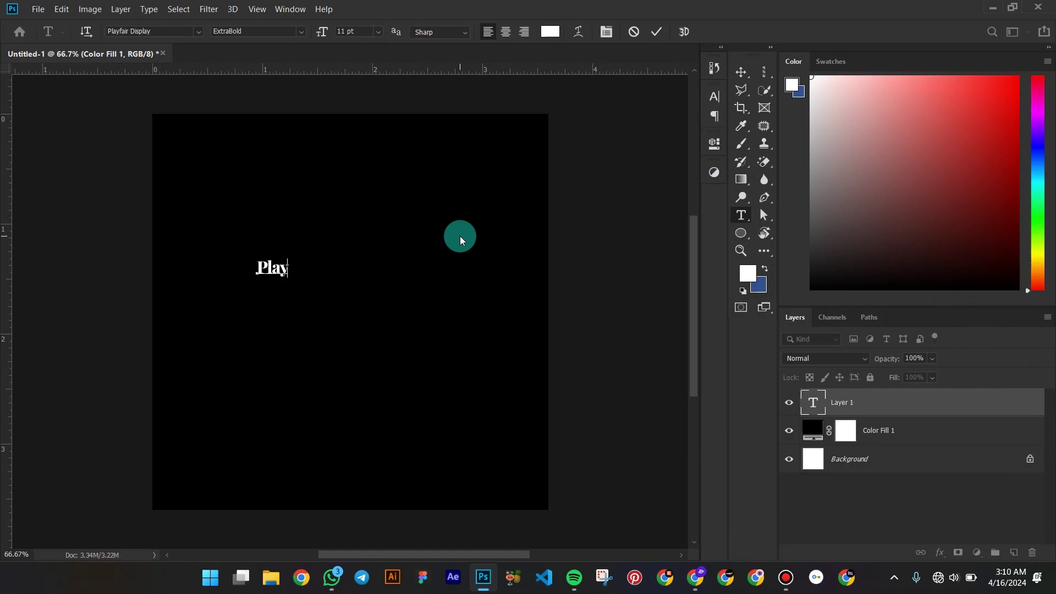
{"action": "type", "text": "v"}
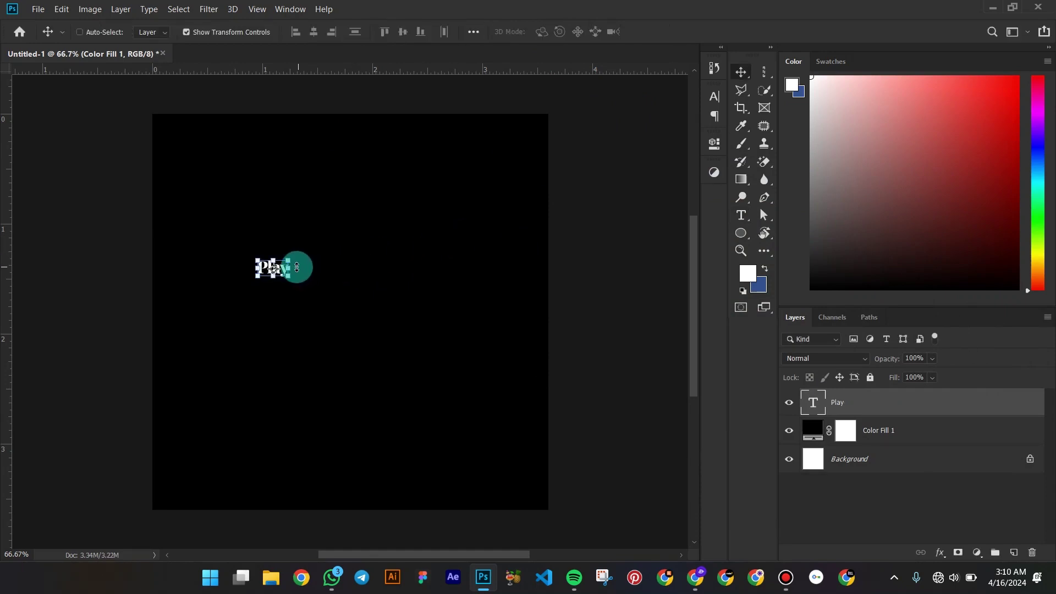
- Scale the "Play" text up to about half the canvas width and centre it on the canvas
{"action": "left_click_drag", "start_coordinate": [294, 267], "coordinate": [474, 275]}
{"action": "left_click_drag", "start_coordinate": [420, 299], "coordinate": [417, 334]}
{"action": "key", "text": "z"}
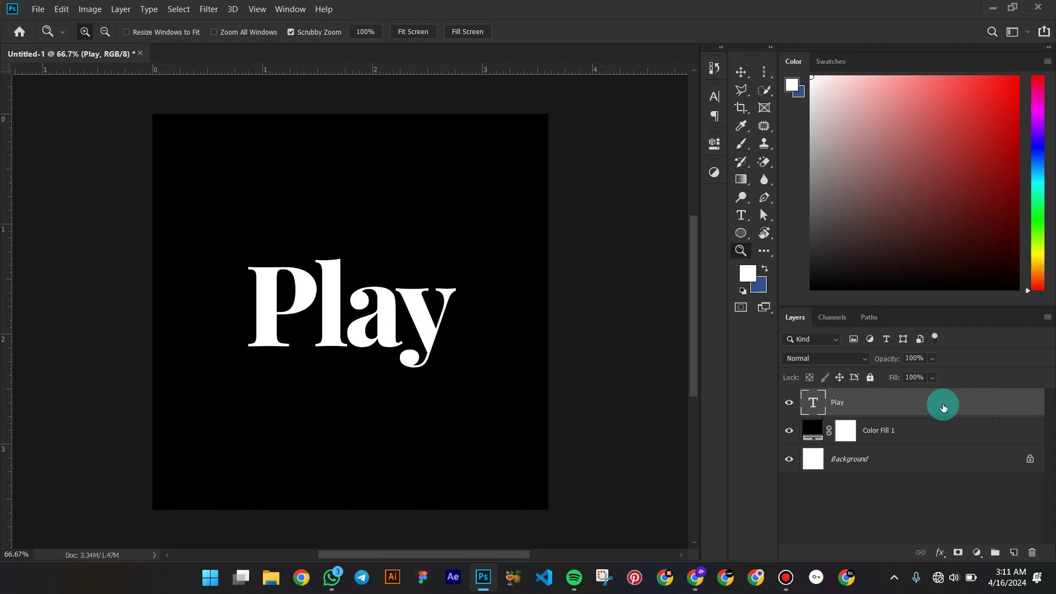
{"action": "key", "text": "h"}
- Add a Gradient Overlay to the Play text layer using the Black, White preset
{"action": "double_click", "coordinate": [978, 408]}
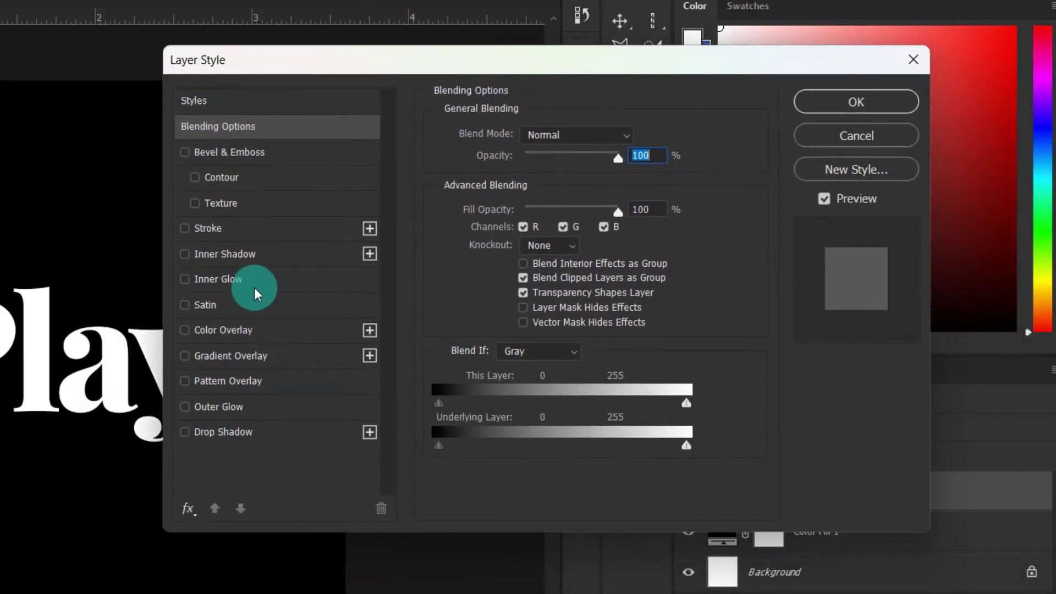
{"action": "left_click", "coordinate": [273, 355]}
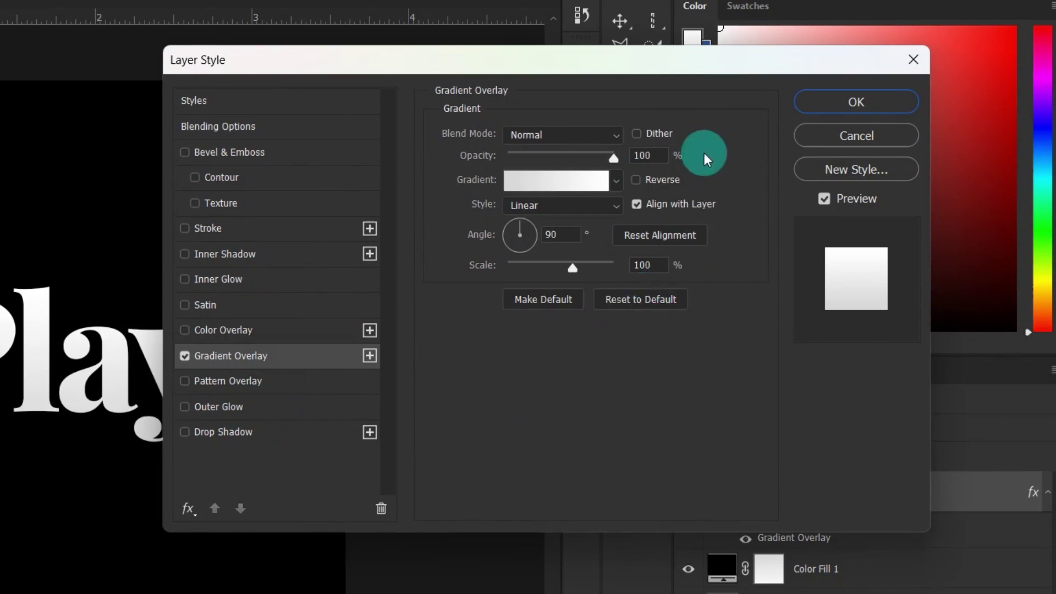
{"action": "left_click_drag", "start_coordinate": [542, 68], "coordinate": [640, 64]}
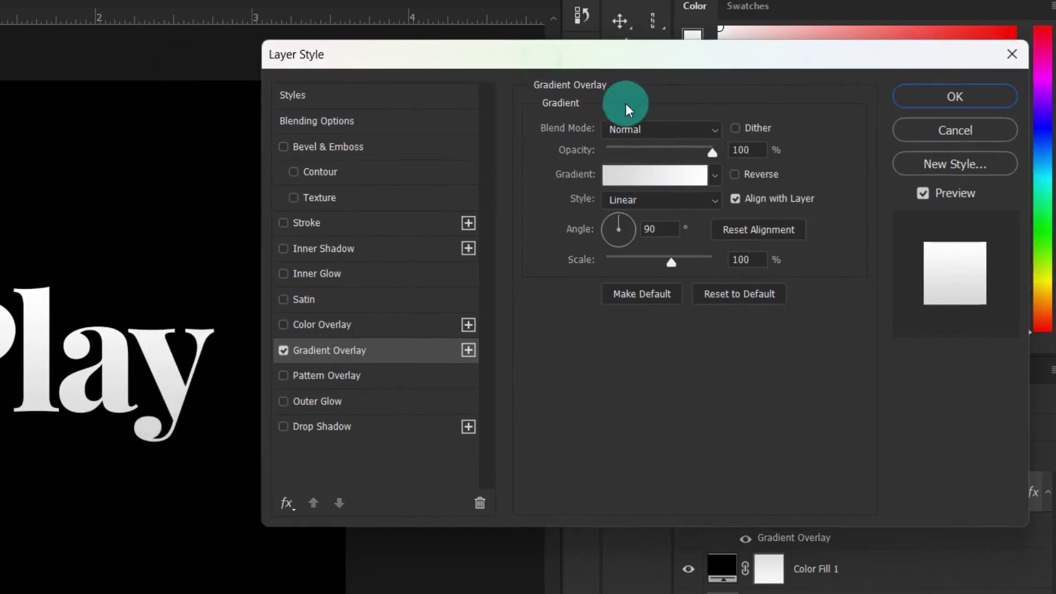
{"action": "left_click", "coordinate": [628, 176]}
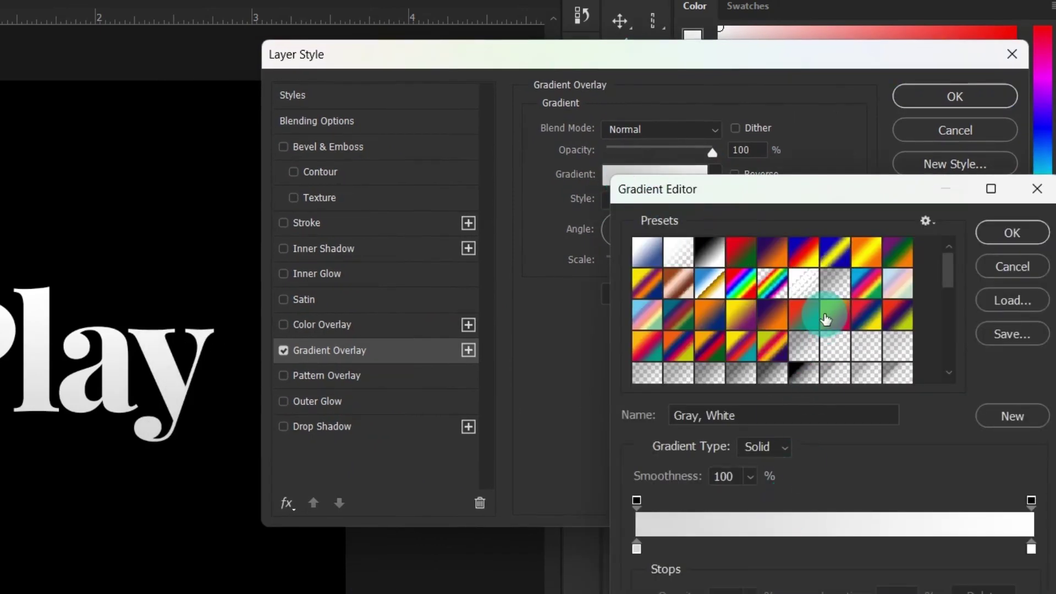
{"action": "scroll", "coordinate": [650, 309], "scroll_direction": "down", "scroll_amount": 2}
{"action": "scroll", "coordinate": [680, 286], "scroll_direction": "up", "scroll_amount": 2}
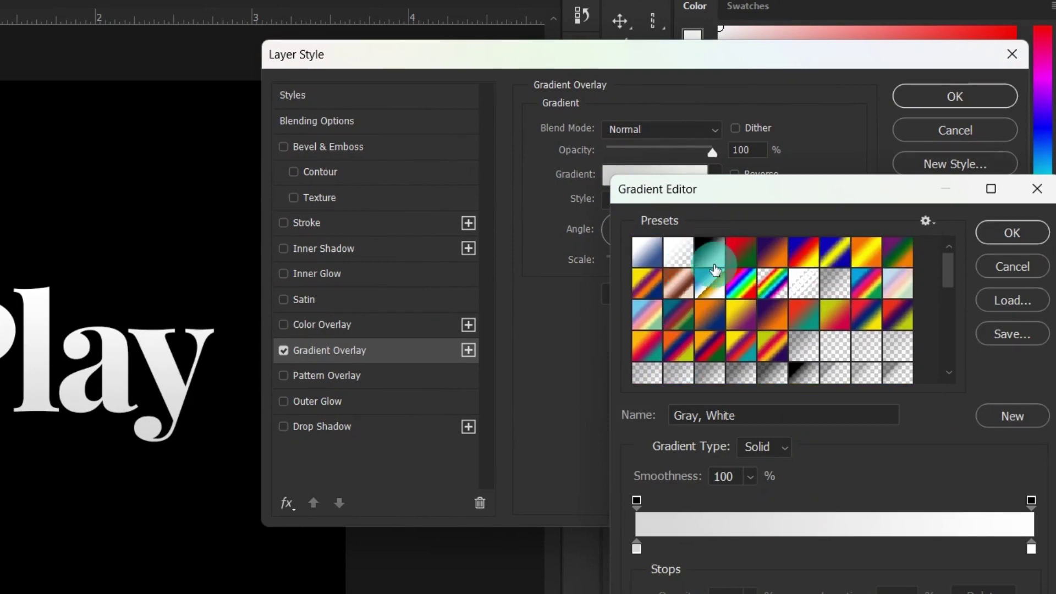
{"action": "left_click", "coordinate": [709, 254]}
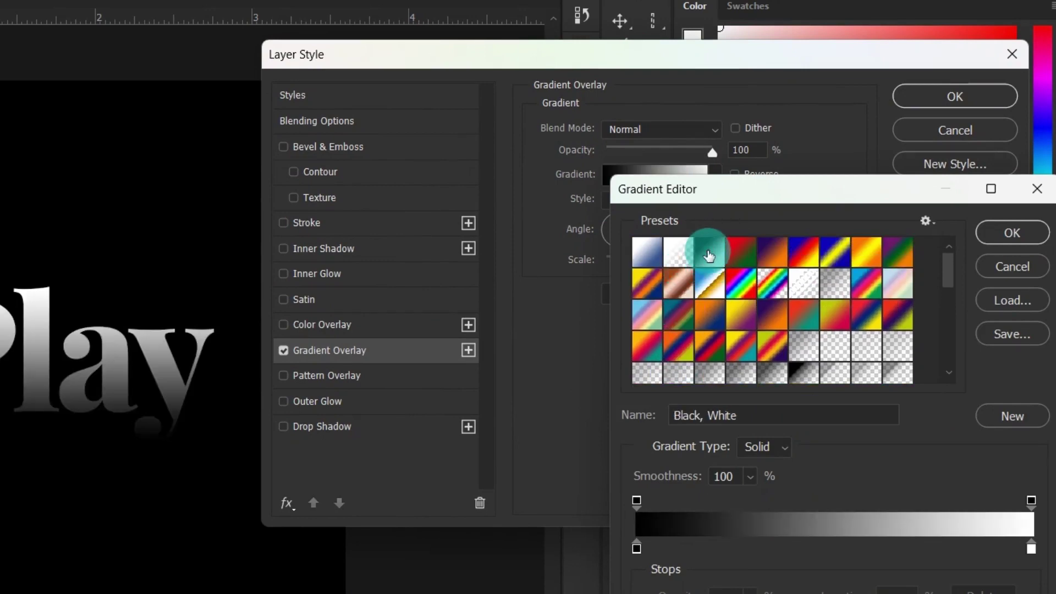
{"action": "left_click", "coordinate": [1002, 232]}
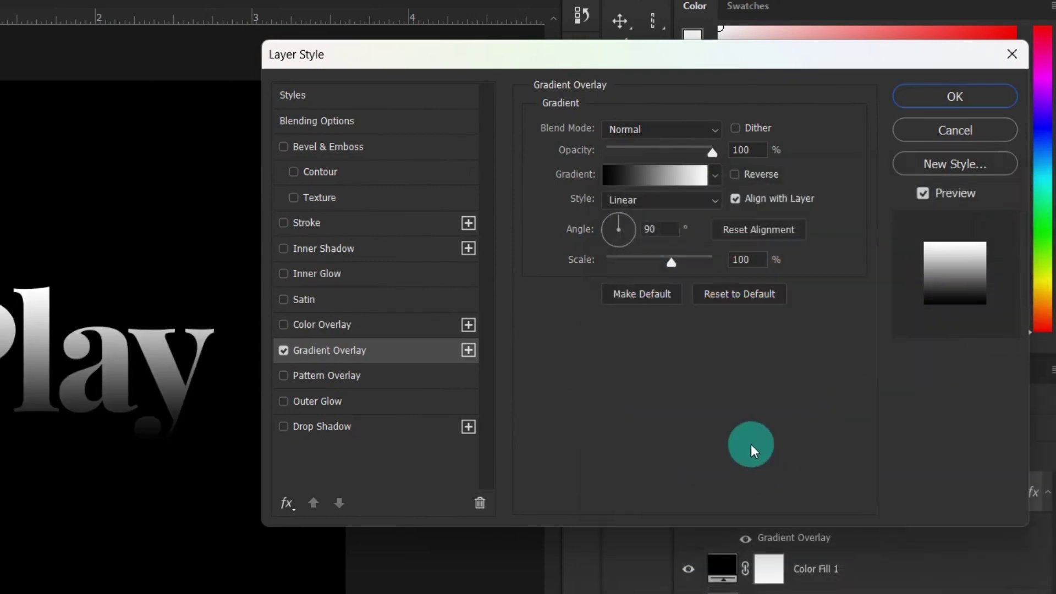
- Add one white and one black color stop to the overlay gradient, placed close together near its black end
{"action": "left_click", "coordinate": [655, 177]}
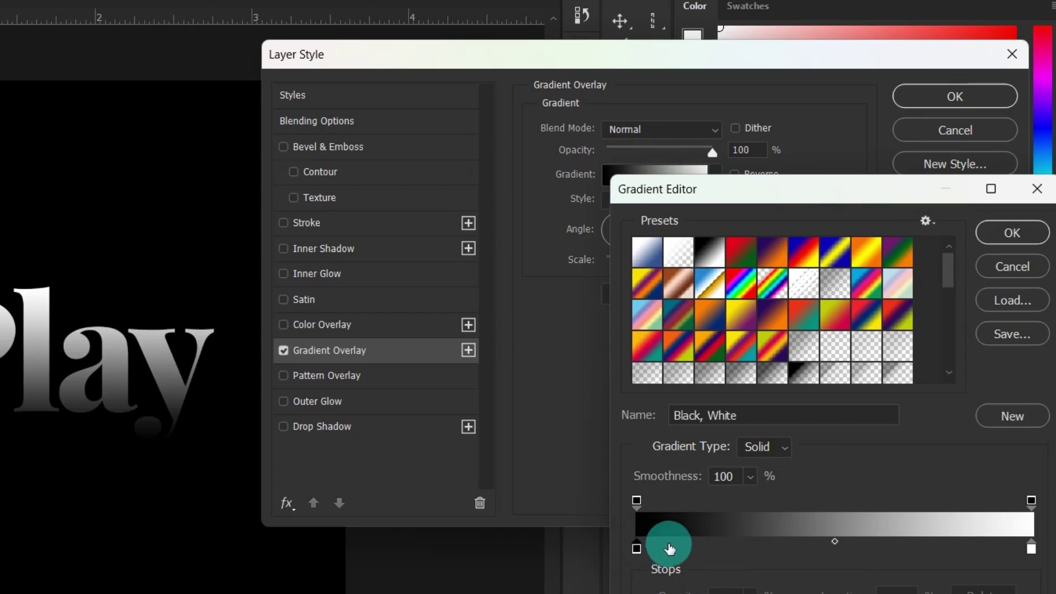
{"action": "left_click_drag", "start_coordinate": [659, 546], "coordinate": [852, 548]}
{"action": "left_click", "coordinate": [1027, 548]}
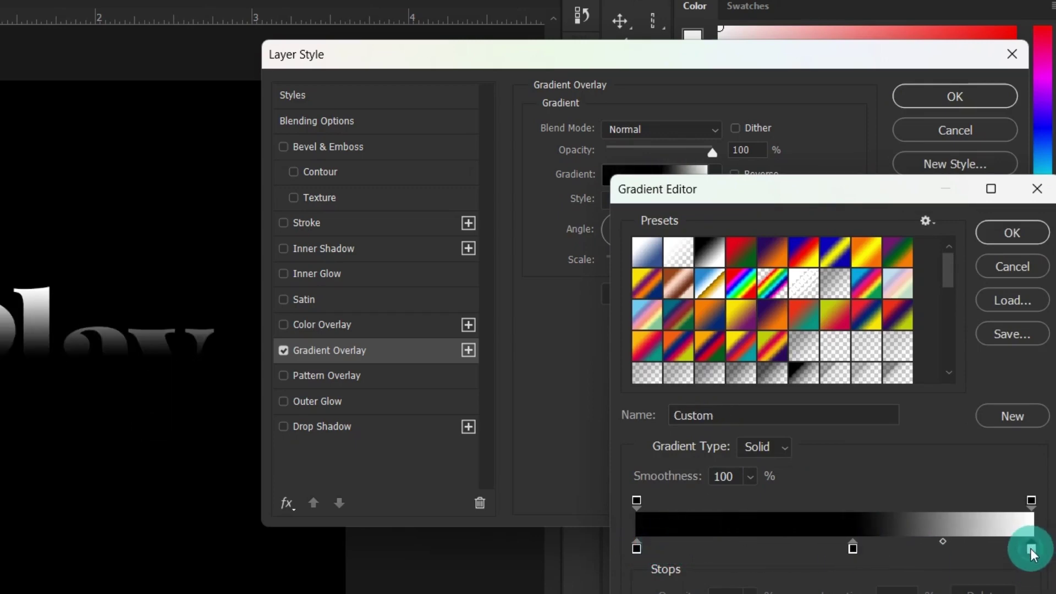
{"action": "left_click_drag", "start_coordinate": [1020, 548], "coordinate": [738, 549]}
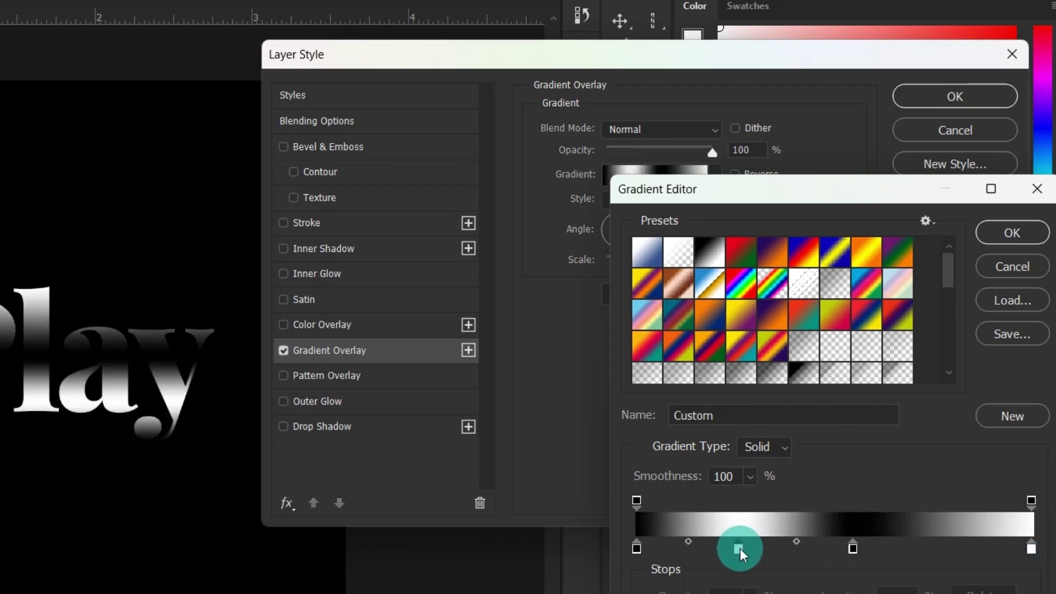
{"action": "left_click", "coordinate": [852, 549]}
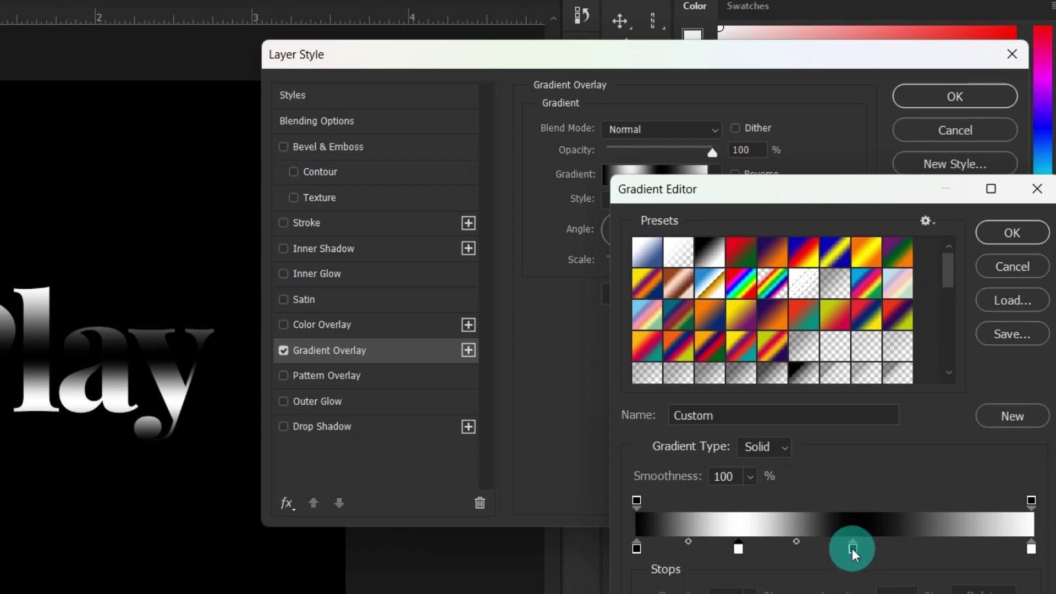
{"action": "left_click_drag", "start_coordinate": [852, 552], "coordinate": [813, 552]}
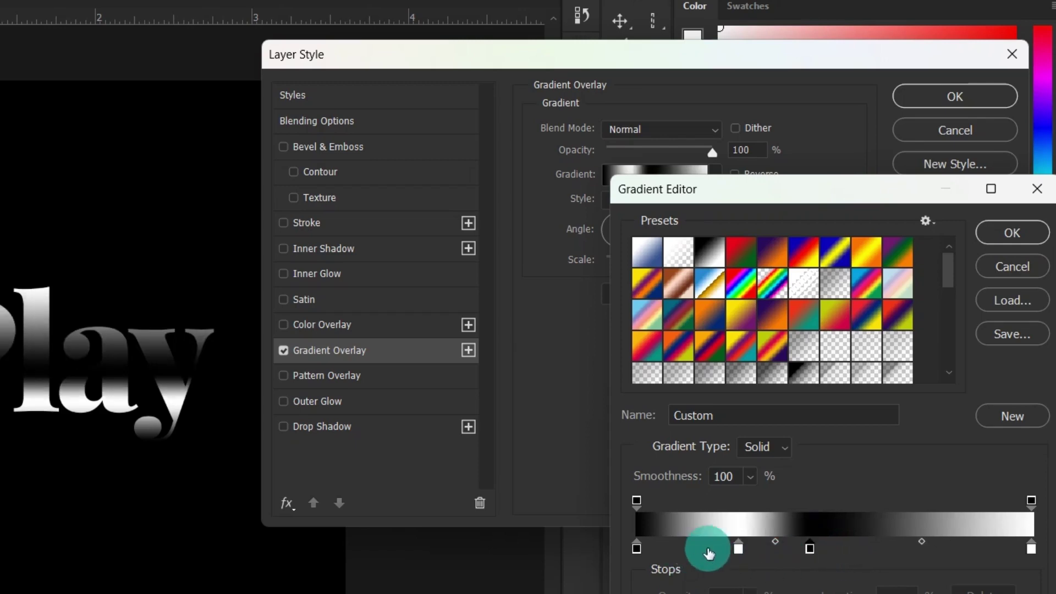
{"action": "left_click_drag", "start_coordinate": [739, 549], "coordinate": [681, 556]}
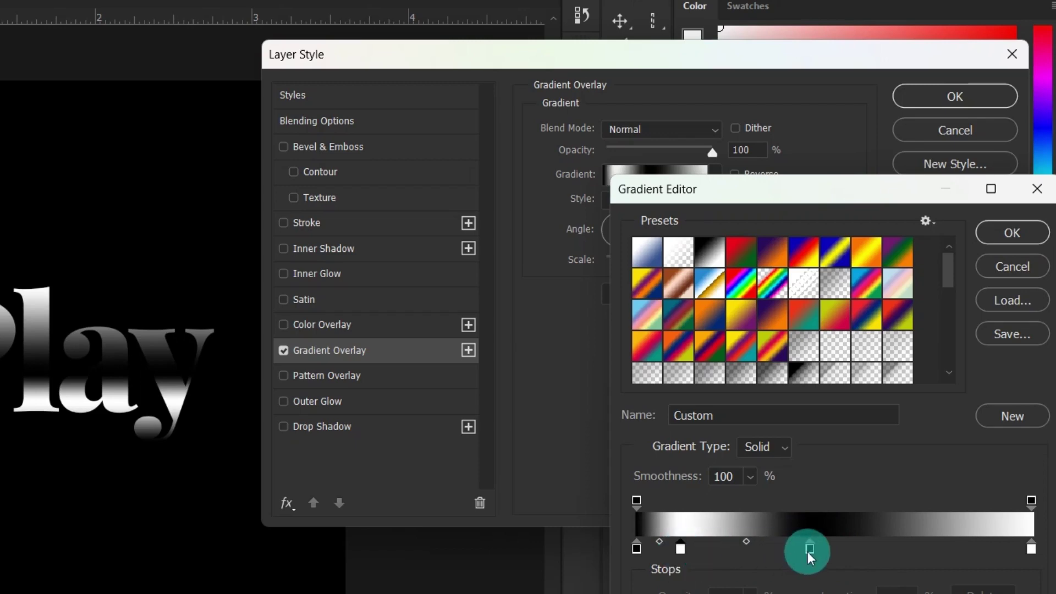
{"action": "left_click_drag", "start_coordinate": [810, 549], "coordinate": [725, 555]}
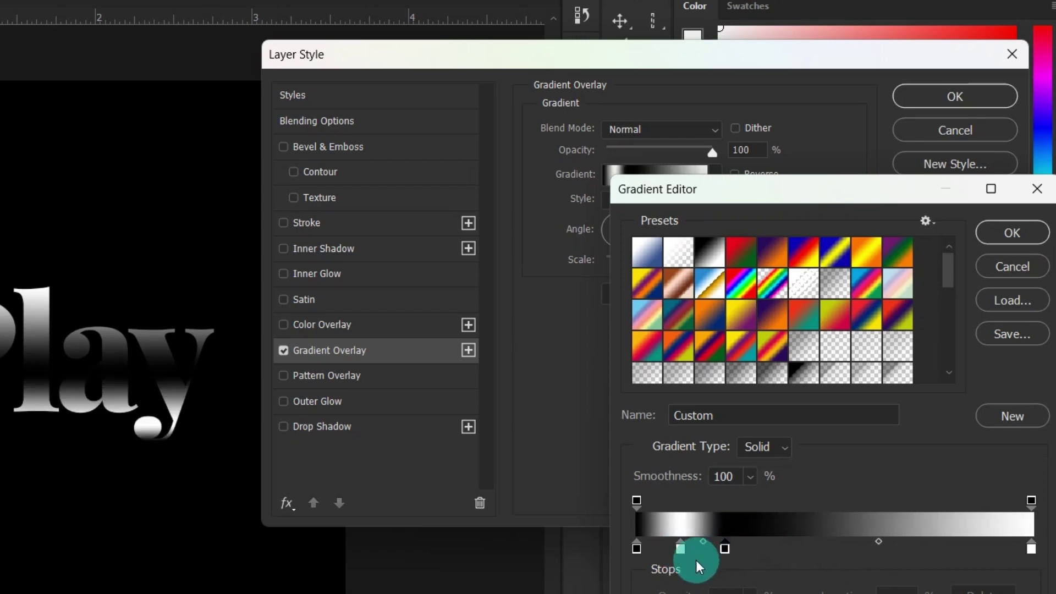
- Add two more white and two more black stops, alternating along the rest of the gradient, and accept the striped gradient
{"action": "left_click", "coordinate": [681, 550]}
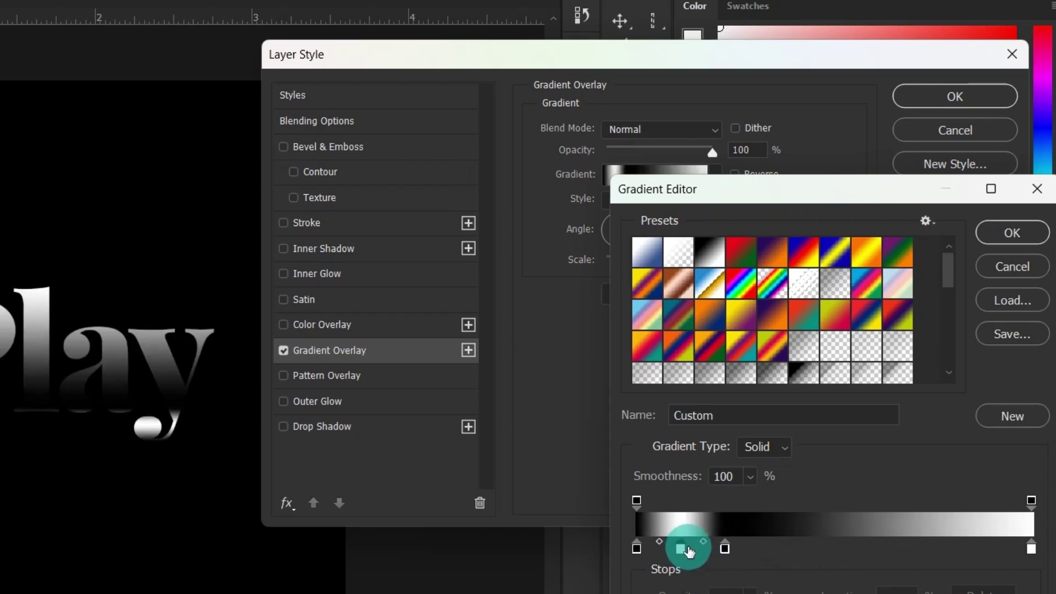
{"action": "left_click_drag", "start_coordinate": [691, 551], "coordinate": [828, 556]}
{"action": "left_click", "coordinate": [725, 550]}
{"action": "left_click", "coordinate": [771, 548]}
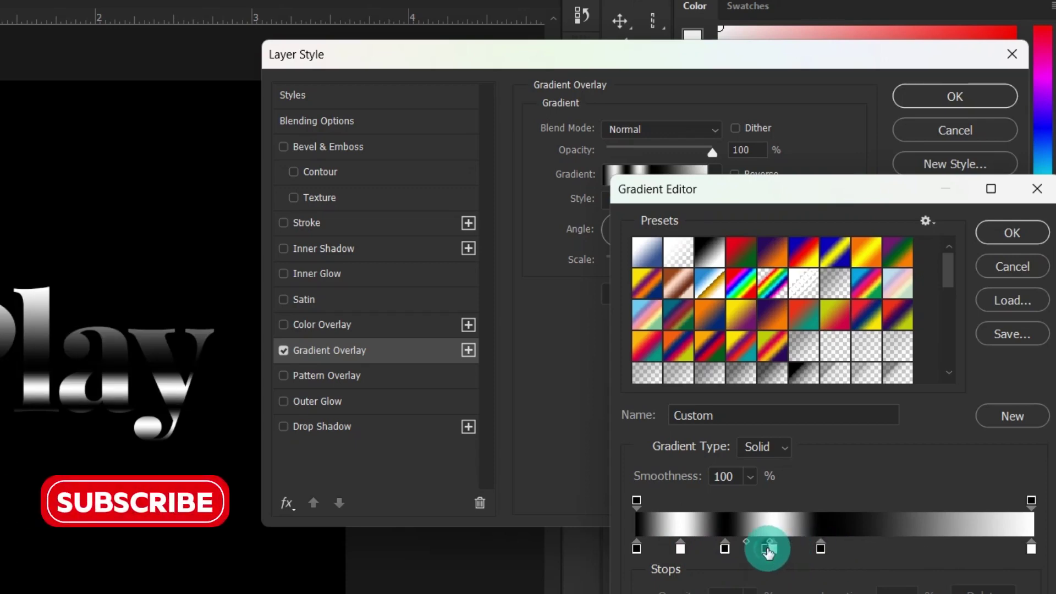
{"action": "left_click_drag", "start_coordinate": [773, 544], "coordinate": [771, 549]}
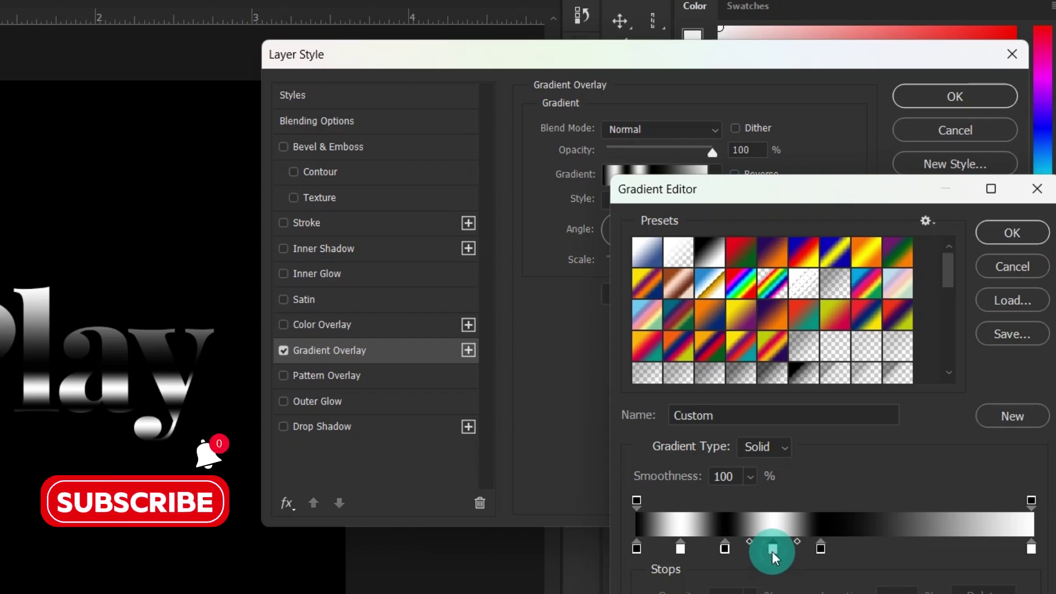
{"action": "left_click", "coordinate": [856, 551]}
{"action": "left_click_drag", "start_coordinate": [859, 558], "coordinate": [886, 558]}
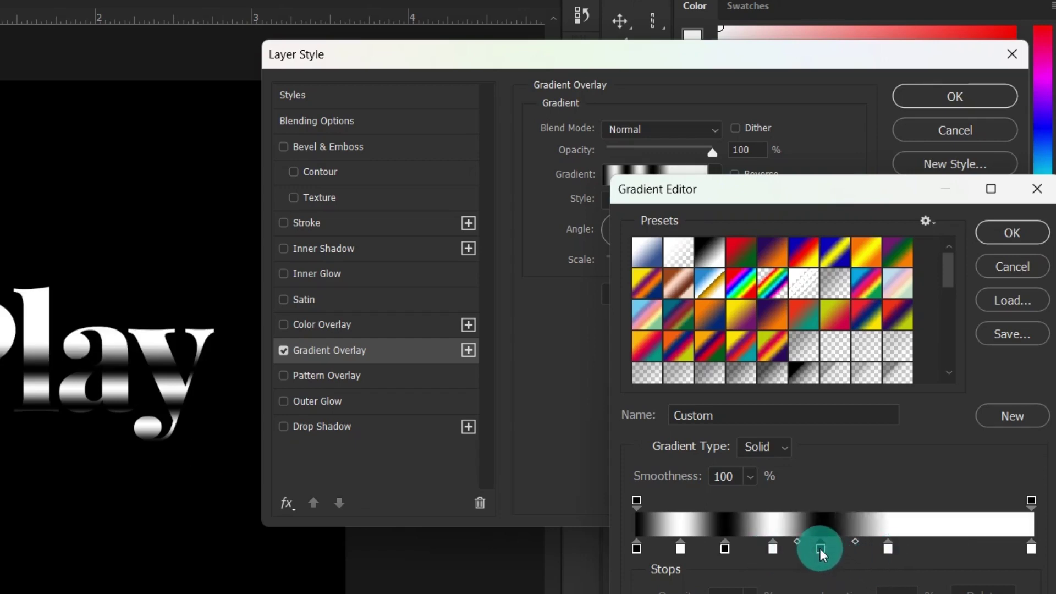
{"action": "left_click_drag", "start_coordinate": [822, 554], "coordinate": [925, 554]}
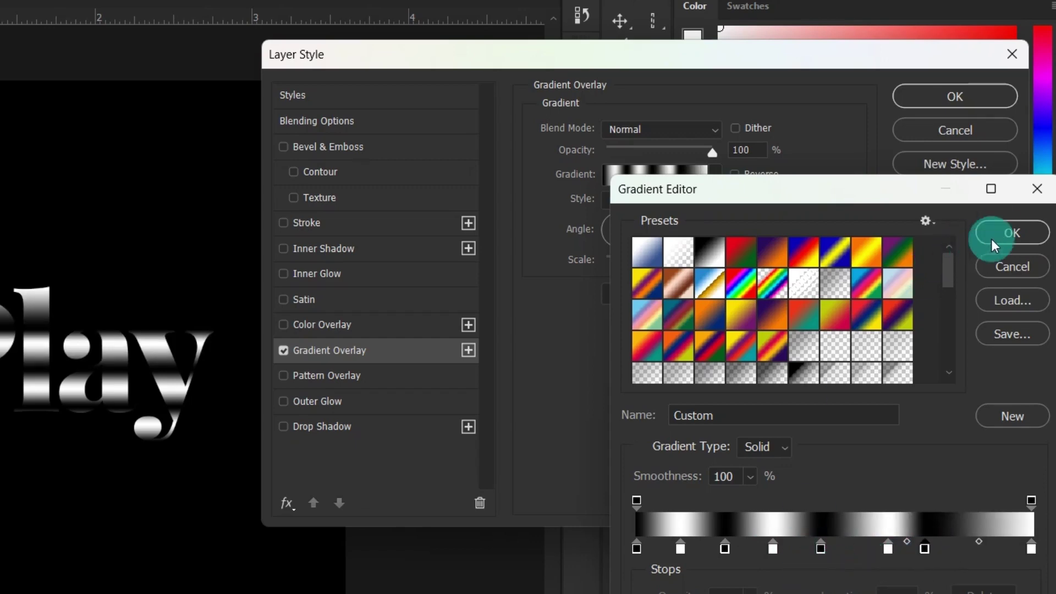
{"action": "left_click", "coordinate": [1009, 230]}
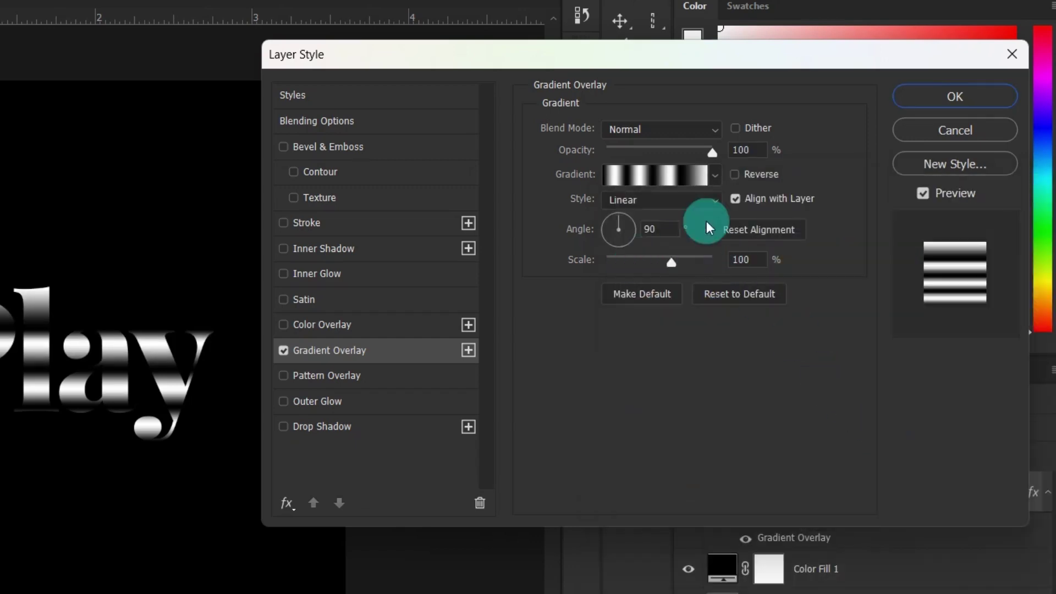
- Set the Gradient Overlay to 77% opacity, 123% scale and a 68° angle
{"action": "left_click_drag", "start_coordinate": [705, 148], "coordinate": [689, 147]}
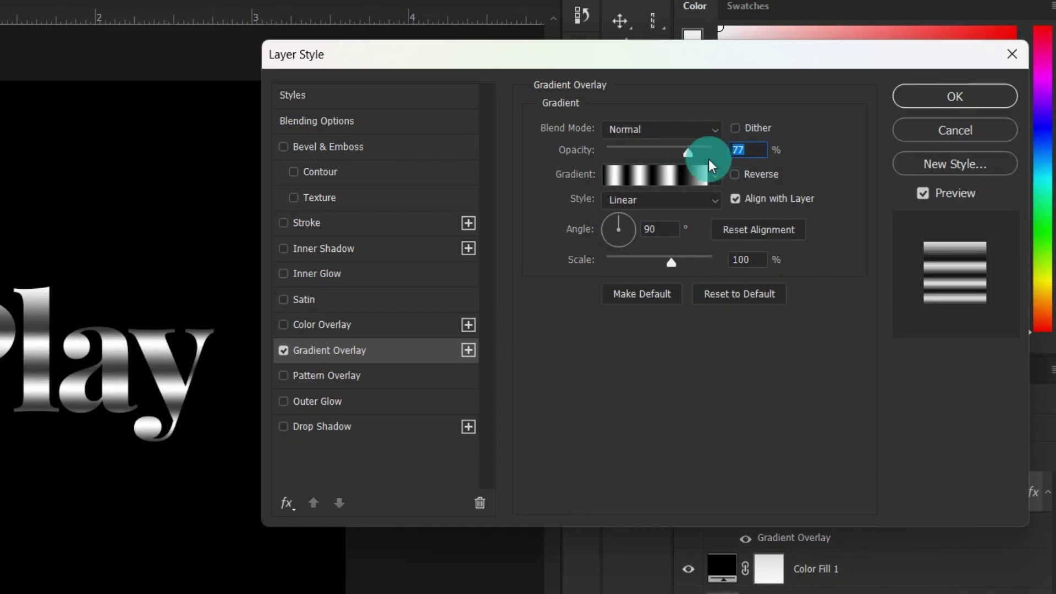
{"action": "left_click_drag", "start_coordinate": [677, 263], "coordinate": [691, 262]}
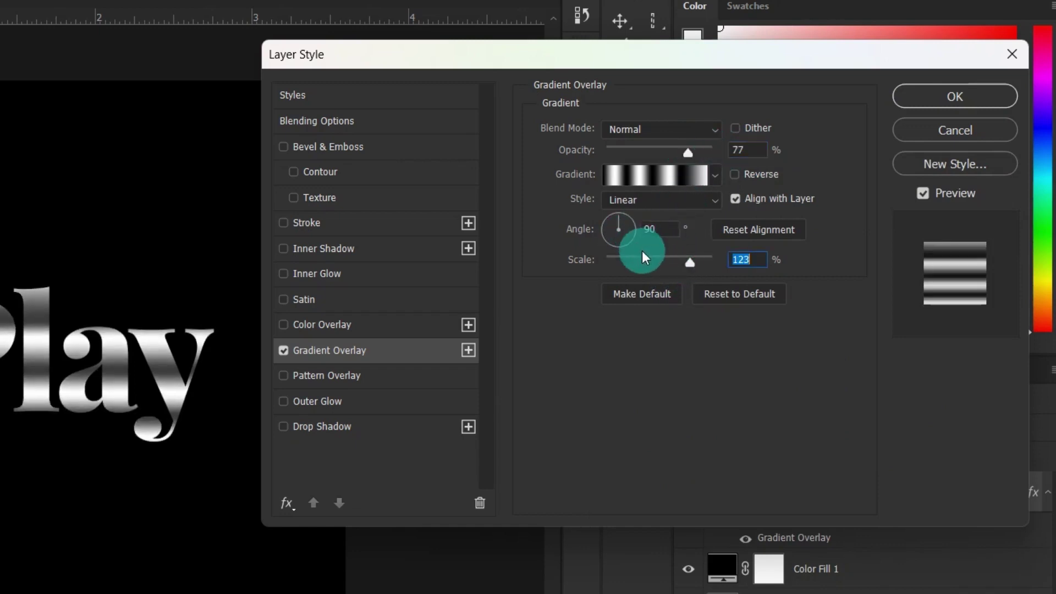
{"action": "left_click_drag", "start_coordinate": [622, 219], "coordinate": [627, 209]}
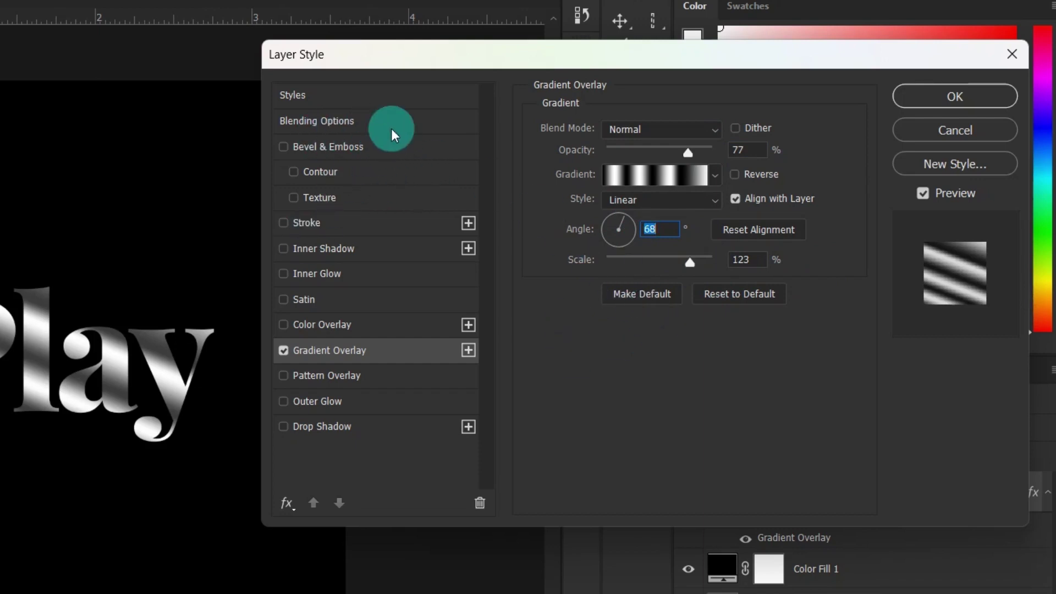
- Enable Bevel & Emboss on the Play text and set its shadow color to light gray b8b8b8
{"action": "left_click", "coordinate": [372, 150]}
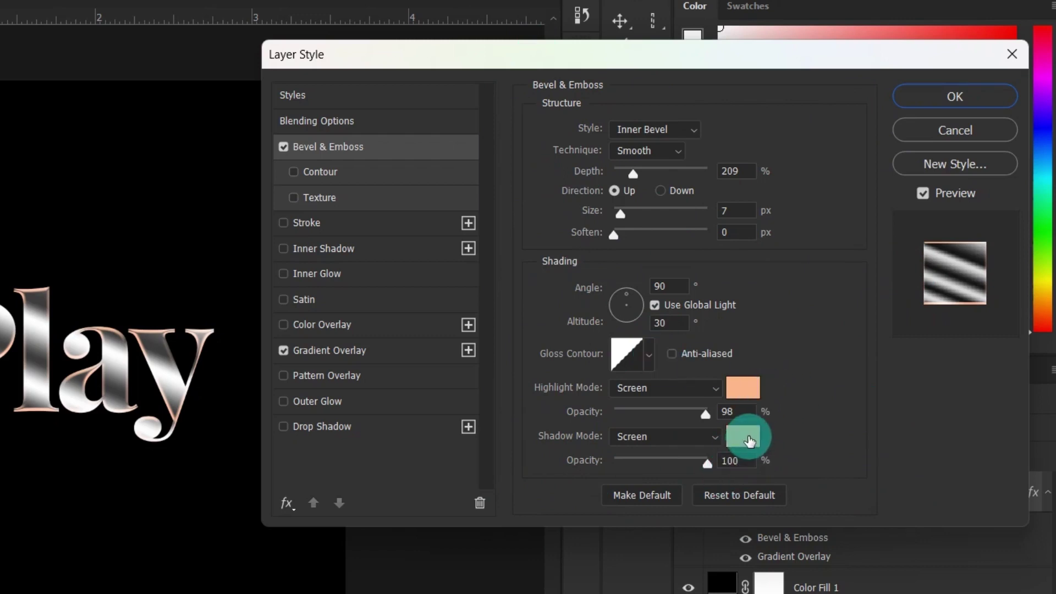
{"action": "left_click", "coordinate": [749, 439]}
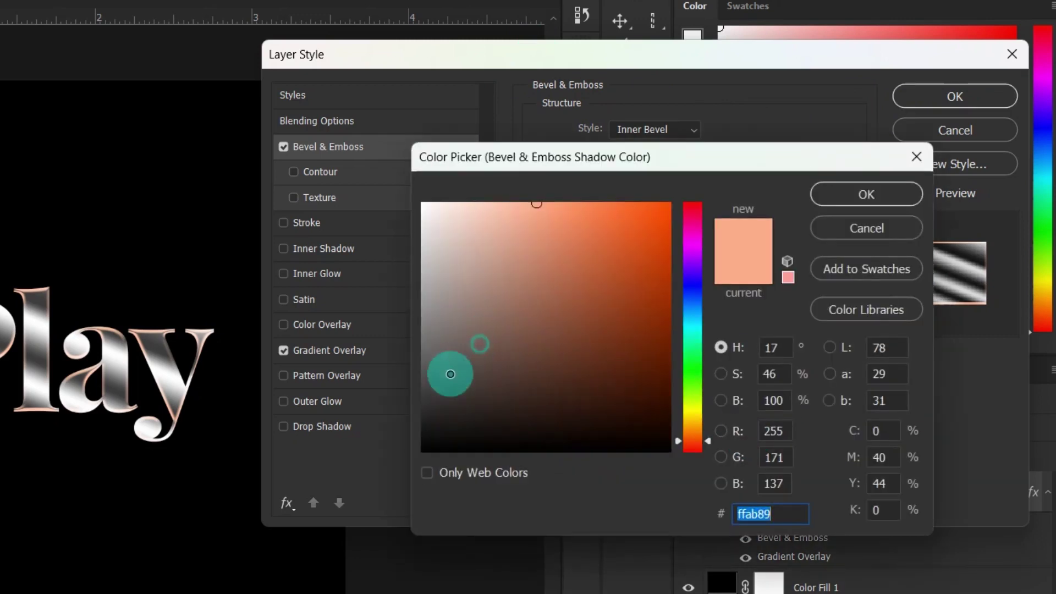
{"action": "left_click_drag", "start_coordinate": [451, 373], "coordinate": [406, 411]}
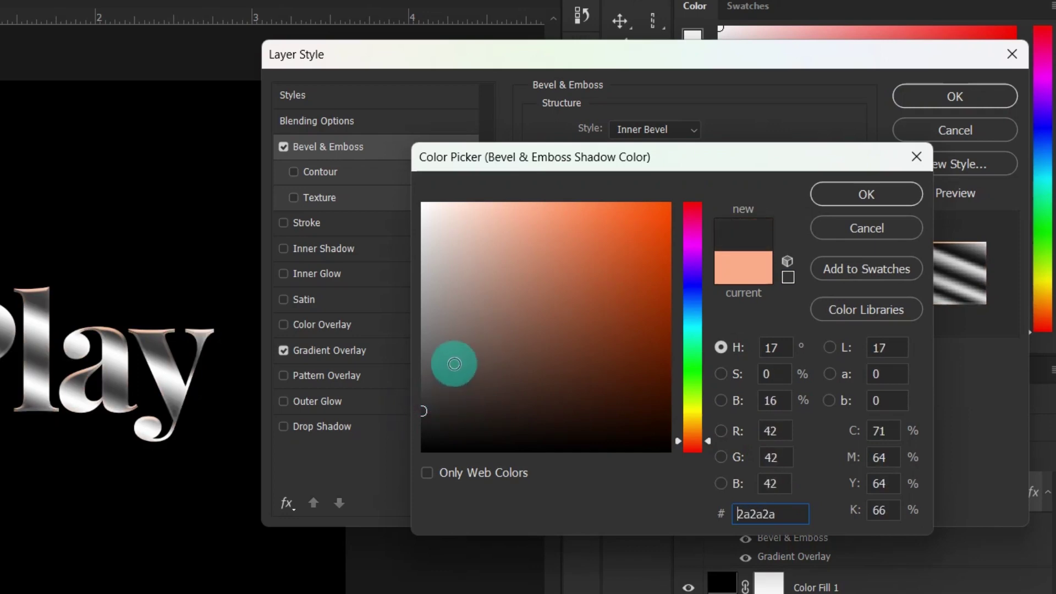
{"action": "mouse_move", "coordinate": [452, 361]}
{"action": "left_mouse_down"}
{"action": "mouse_move", "coordinate": [397, 338]}
{"action": "mouse_move", "coordinate": [378, 295]}
{"action": "left_mouse_up"}
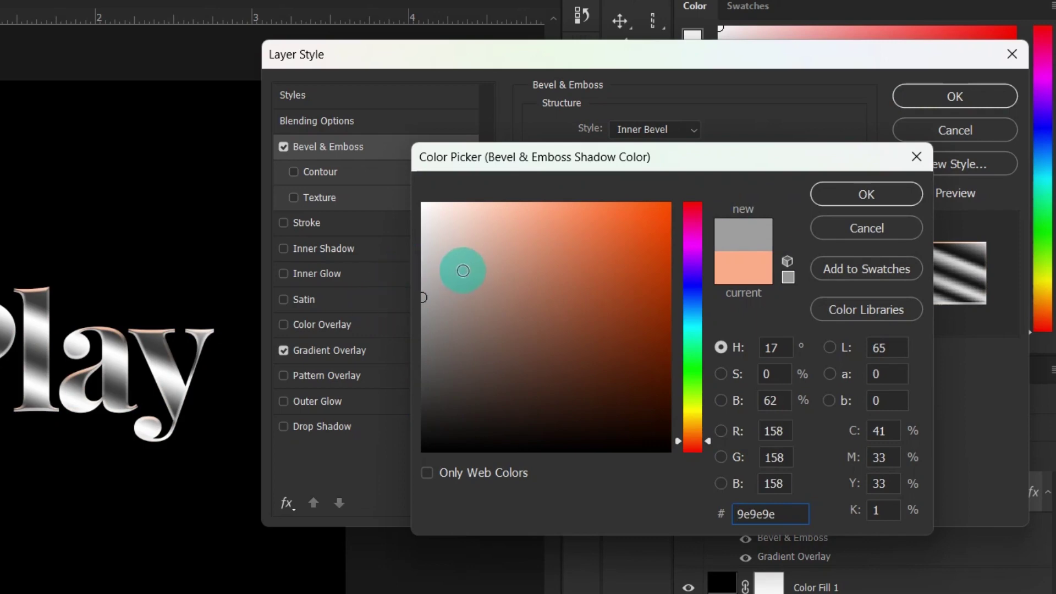
{"action": "left_click", "coordinate": [460, 270]}
{"action": "left_click_drag", "start_coordinate": [413, 273], "coordinate": [396, 273]}
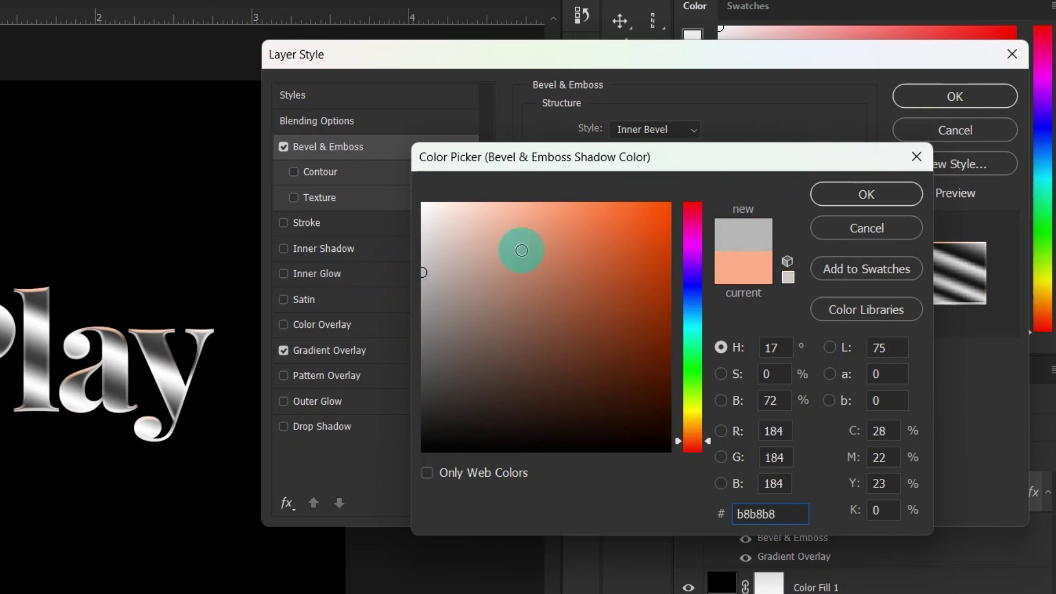
{"action": "left_click", "coordinate": [830, 191]}
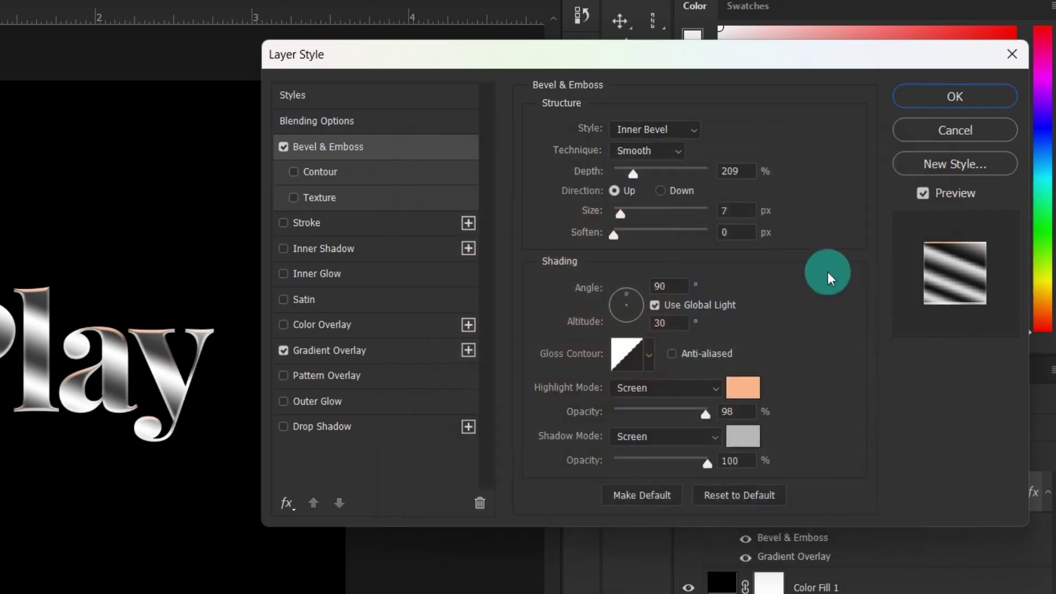
- Set the bevel's highlight color to off-white e9e9e9 and its size to 16 px
{"action": "left_click", "coordinate": [745, 391]}
{"action": "left_click_drag", "start_coordinate": [436, 226], "coordinate": [414, 223]}
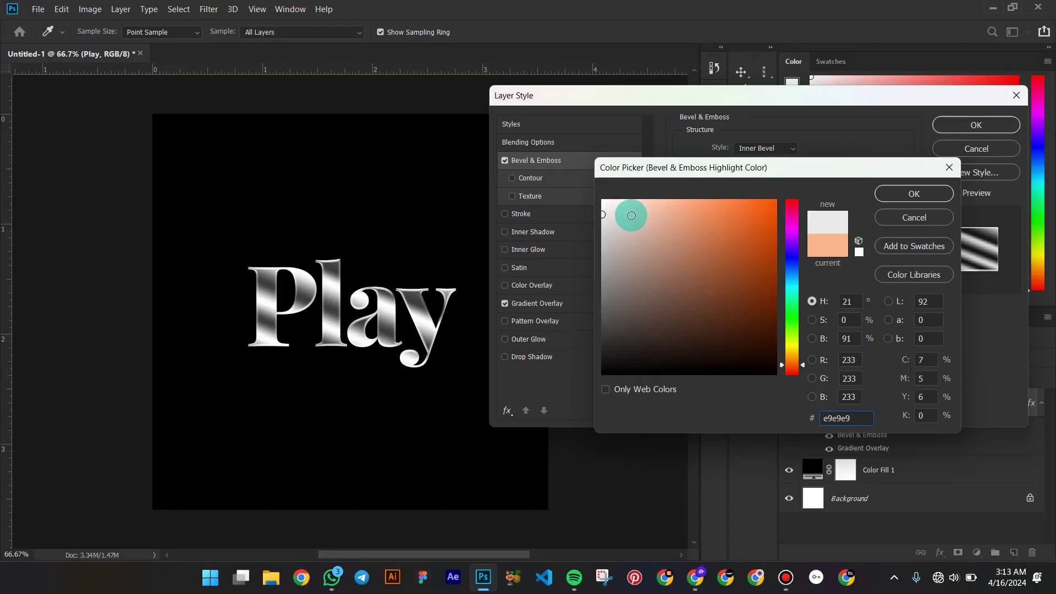
{"action": "left_click", "coordinate": [896, 194]}
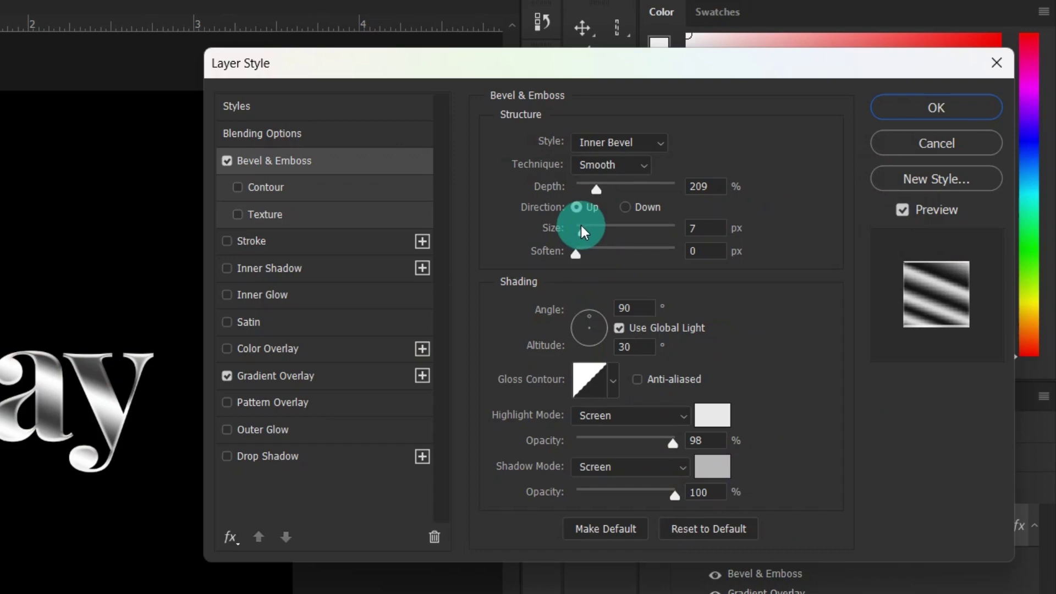
{"action": "left_click_drag", "start_coordinate": [580, 225], "coordinate": [588, 228]}
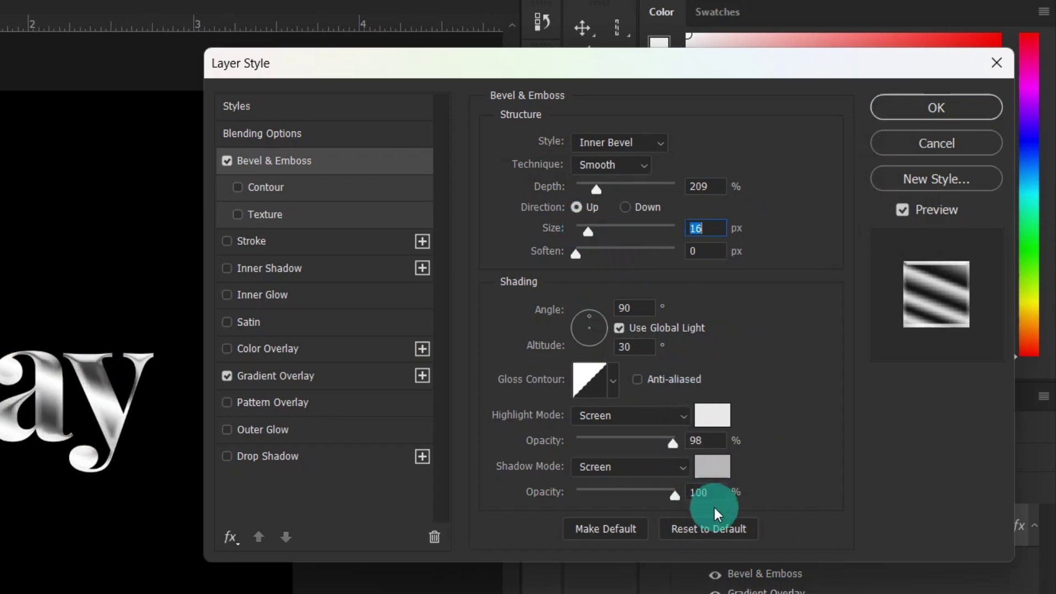
- Change the bevel's shadow color to near-white ececec
{"action": "left_click", "coordinate": [696, 465]}
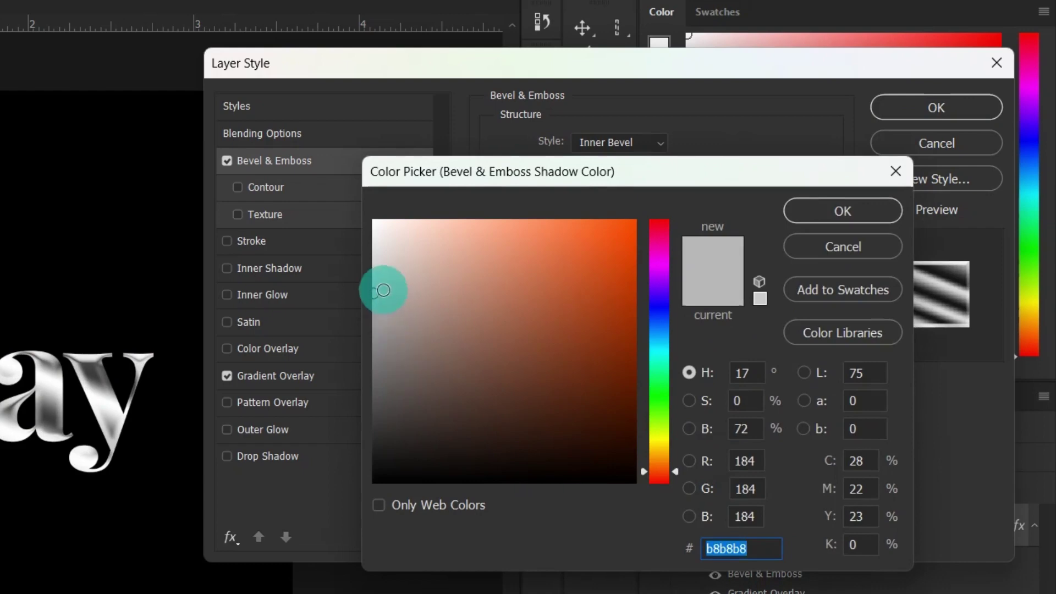
{"action": "mouse_move", "coordinate": [379, 292]}
{"action": "left_mouse_down"}
{"action": "mouse_move", "coordinate": [354, 307]}
{"action": "mouse_move", "coordinate": [377, 358]}
{"action": "mouse_move", "coordinate": [372, 372]}
{"action": "mouse_move", "coordinate": [390, 383]}
{"action": "mouse_move", "coordinate": [350, 428]}
{"action": "left_mouse_up"}
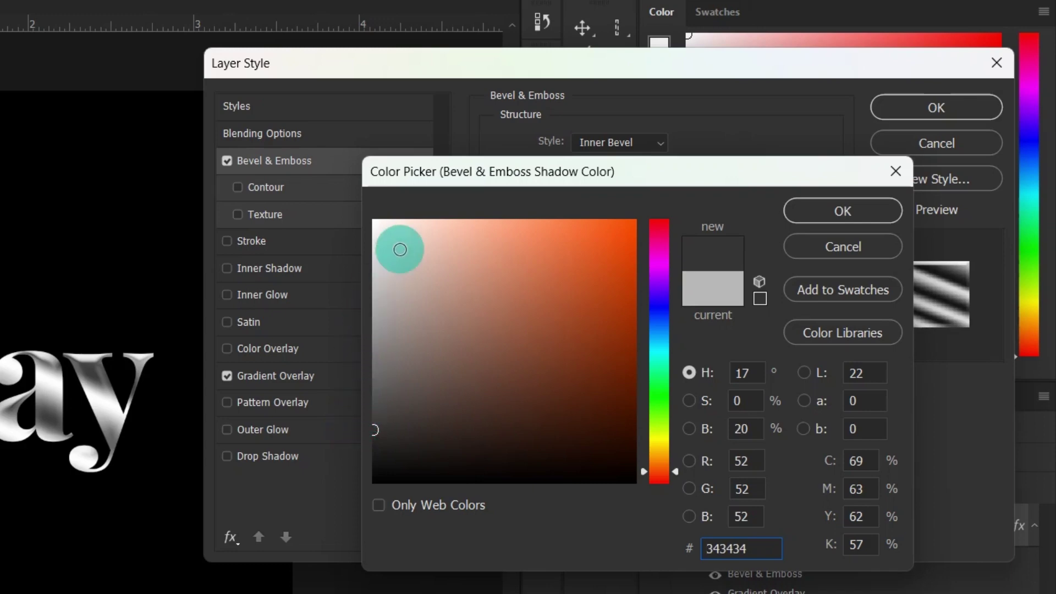
{"action": "left_click_drag", "start_coordinate": [401, 245], "coordinate": [348, 249]}
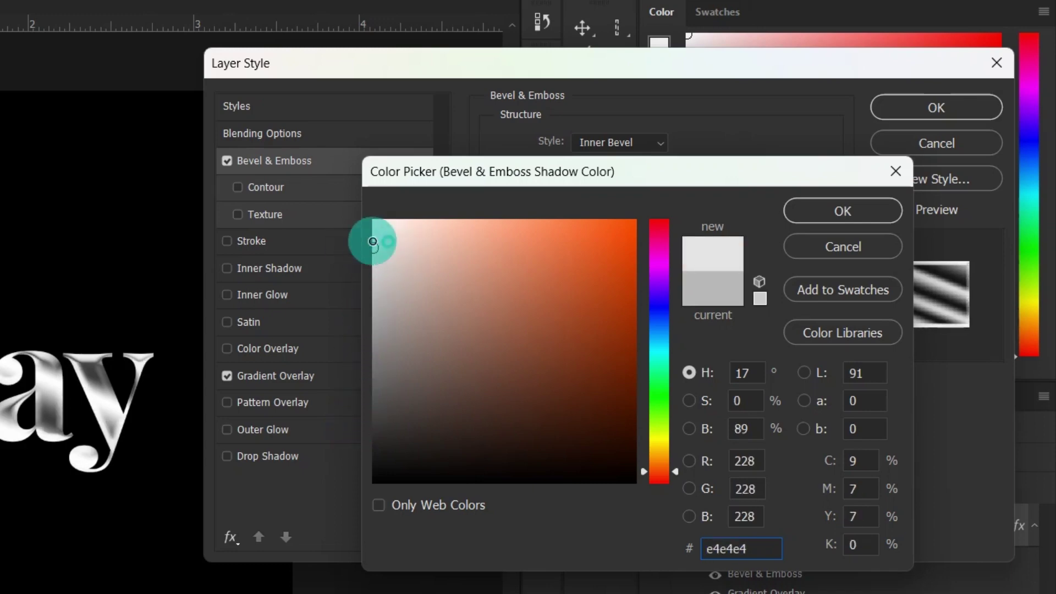
{"action": "left_click", "coordinate": [376, 239]}
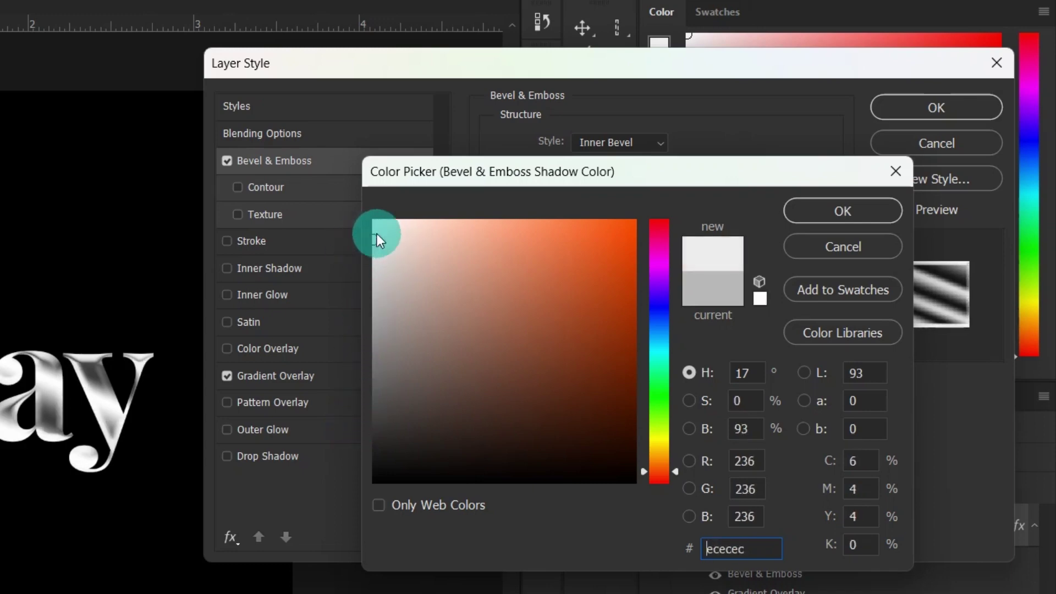
{"action": "left_click", "coordinate": [806, 211]}
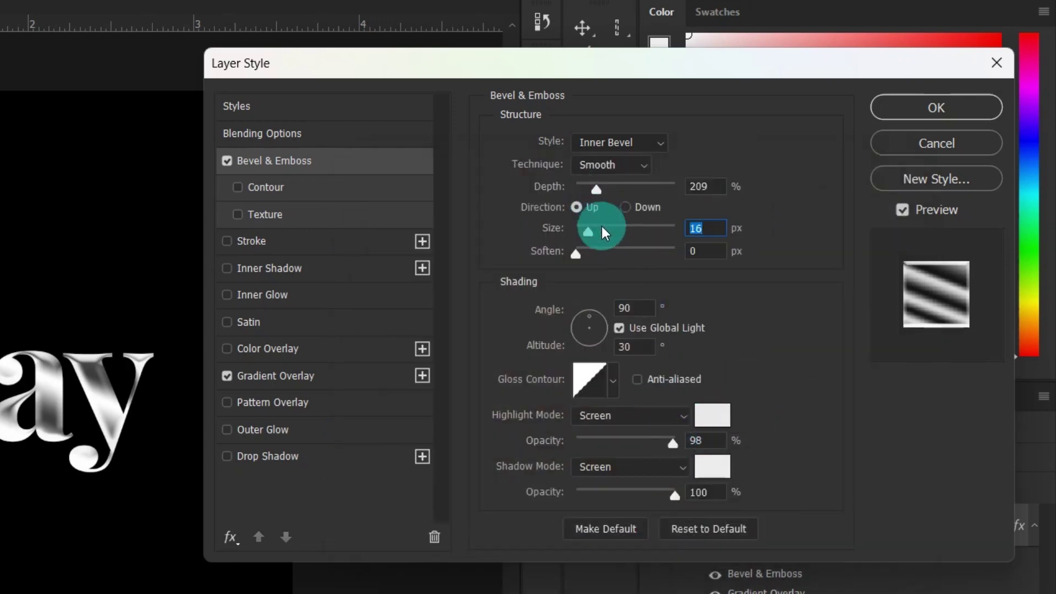
- Reduce the bevel size to 9 px and raise its depth to 396%
{"action": "left_click_drag", "start_coordinate": [602, 227], "coordinate": [585, 230]}
{"action": "left_click_drag", "start_coordinate": [598, 193], "coordinate": [615, 193]}
{"action": "left_click", "coordinate": [42, 394]}
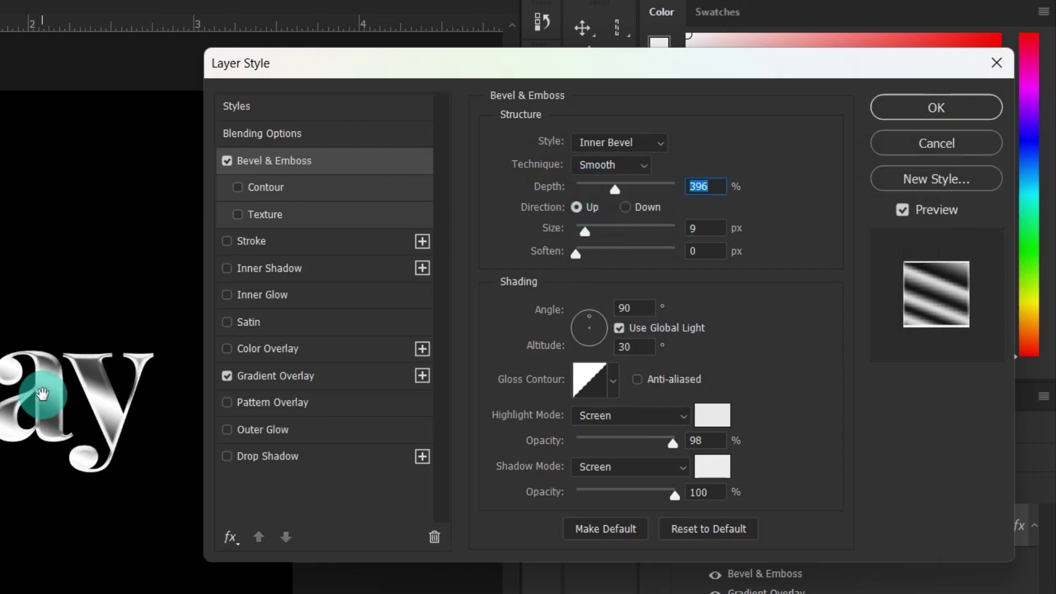
- Enable the bevel's Contour with an 83% range and apply the layer style
{"action": "left_click_drag", "start_coordinate": [43, 393], "coordinate": [59, 377]}
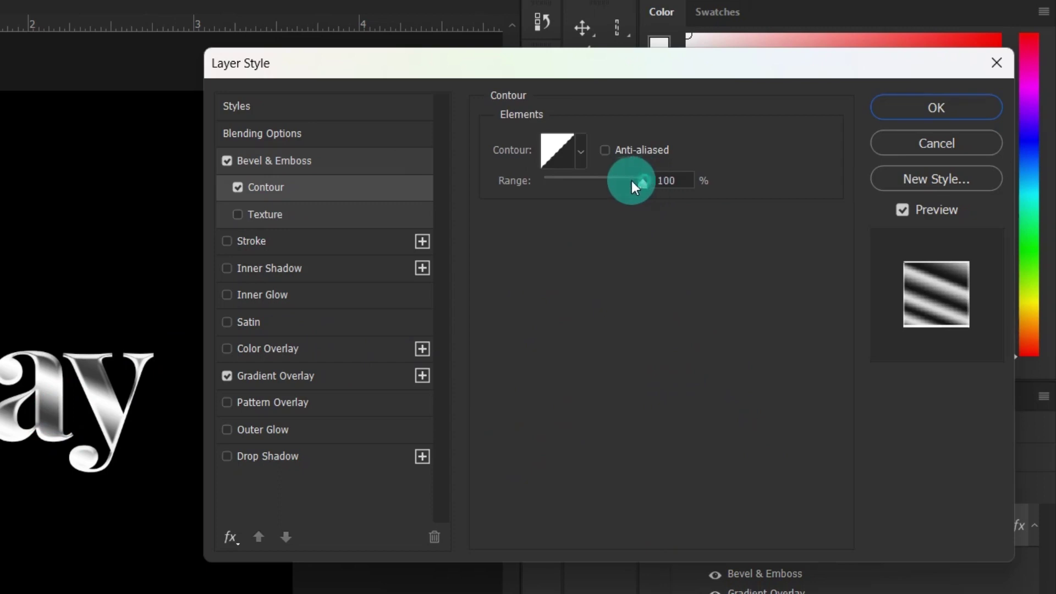
{"action": "mouse_move", "coordinate": [633, 181]}
{"action": "left_mouse_down"}
{"action": "mouse_move", "coordinate": [556, 181]}
{"action": "mouse_move", "coordinate": [626, 183]}
{"action": "left_mouse_up"}
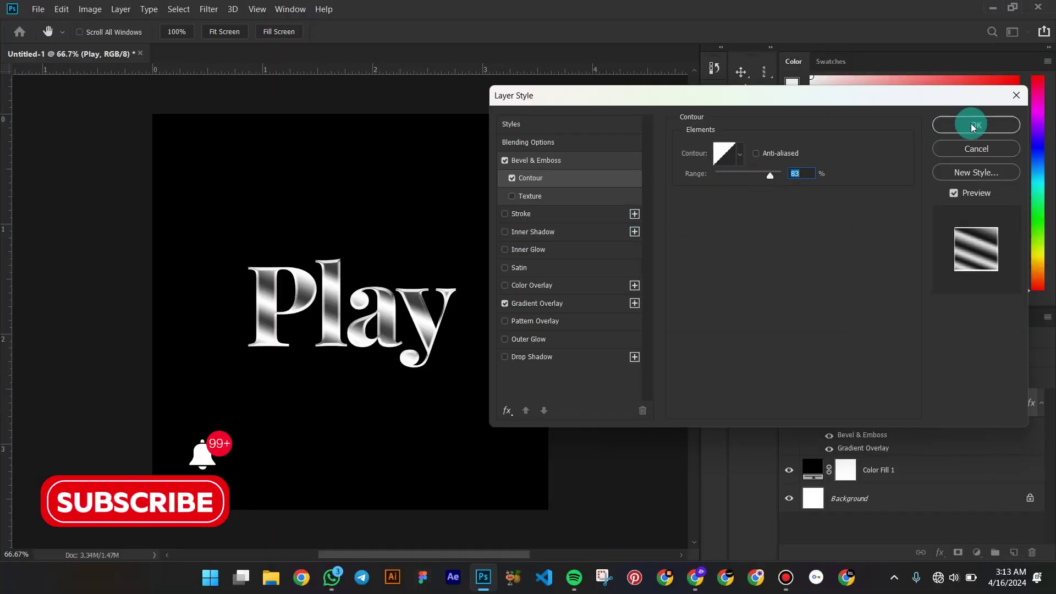
{"action": "left_click", "coordinate": [935, 109]}
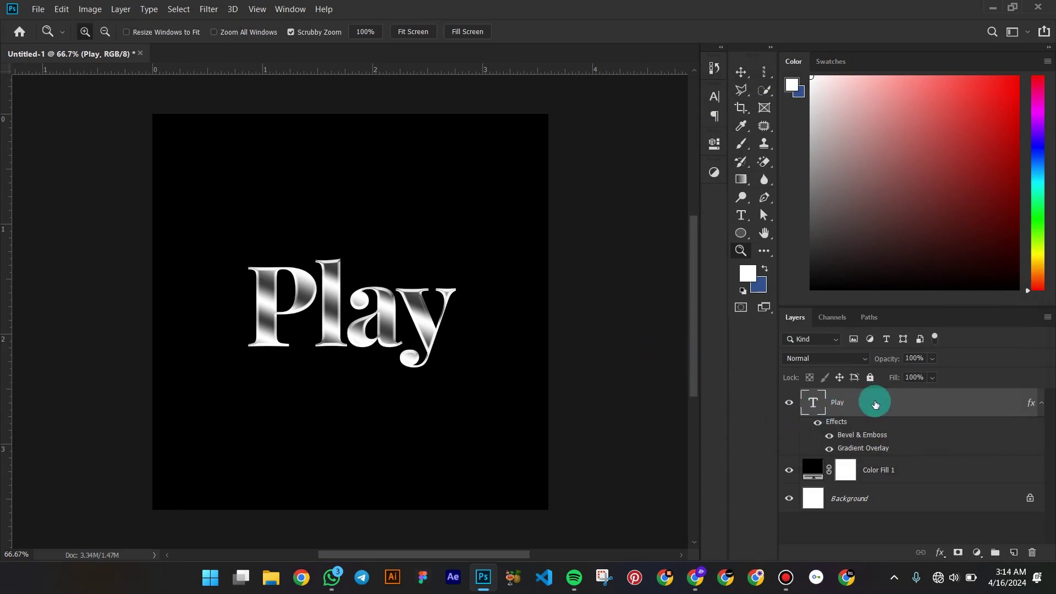
- Duplicate the Play text layer and hide the copy
{"action": "key", "text": "ctrl+j"}
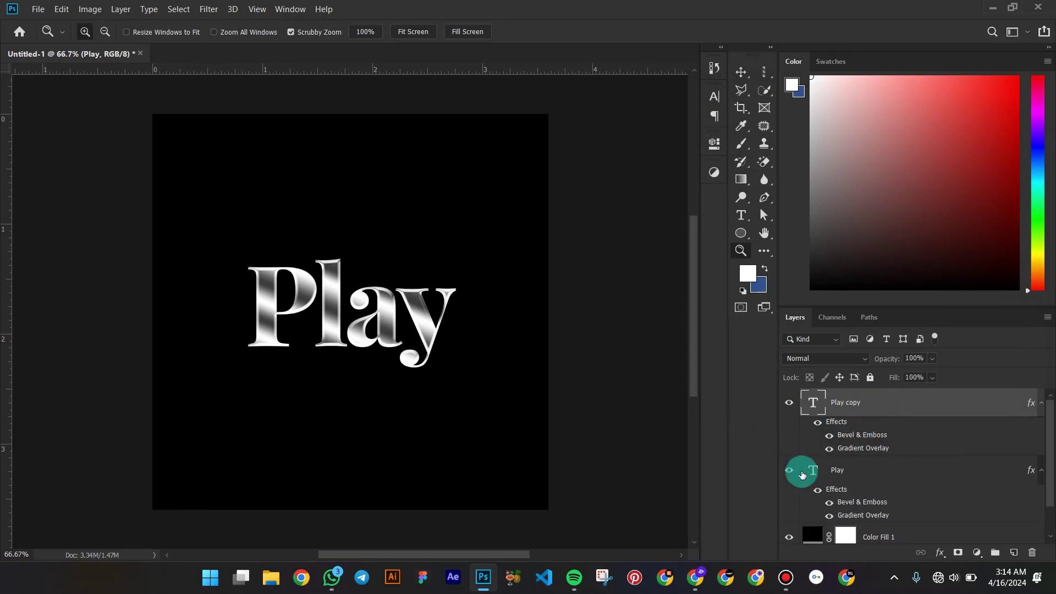
{"action": "left_click", "coordinate": [788, 403]}
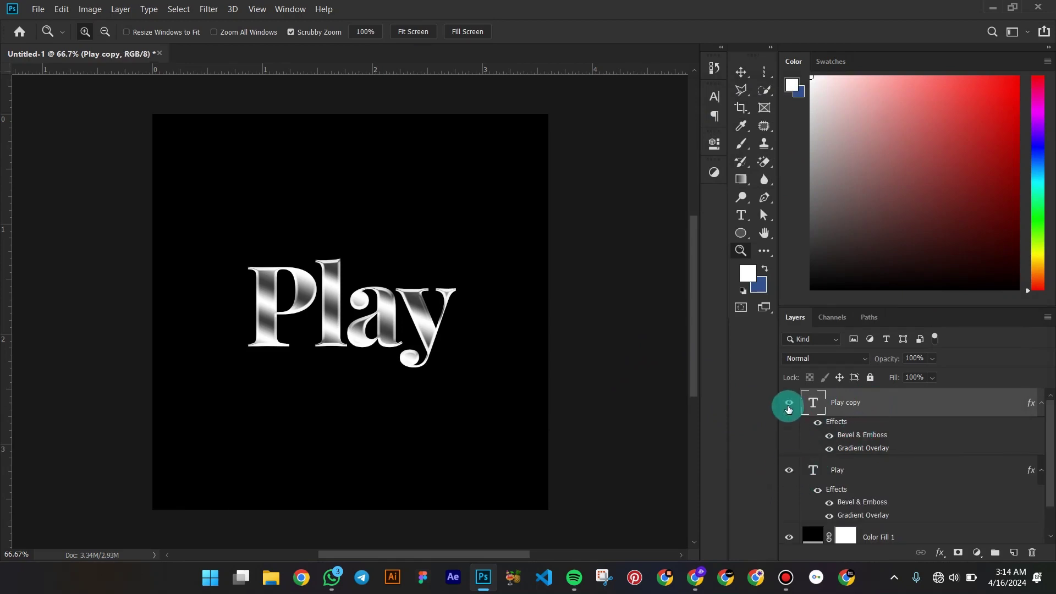
- Convert the original Play text layer to a smart object
{"action": "left_click", "coordinate": [880, 471]}
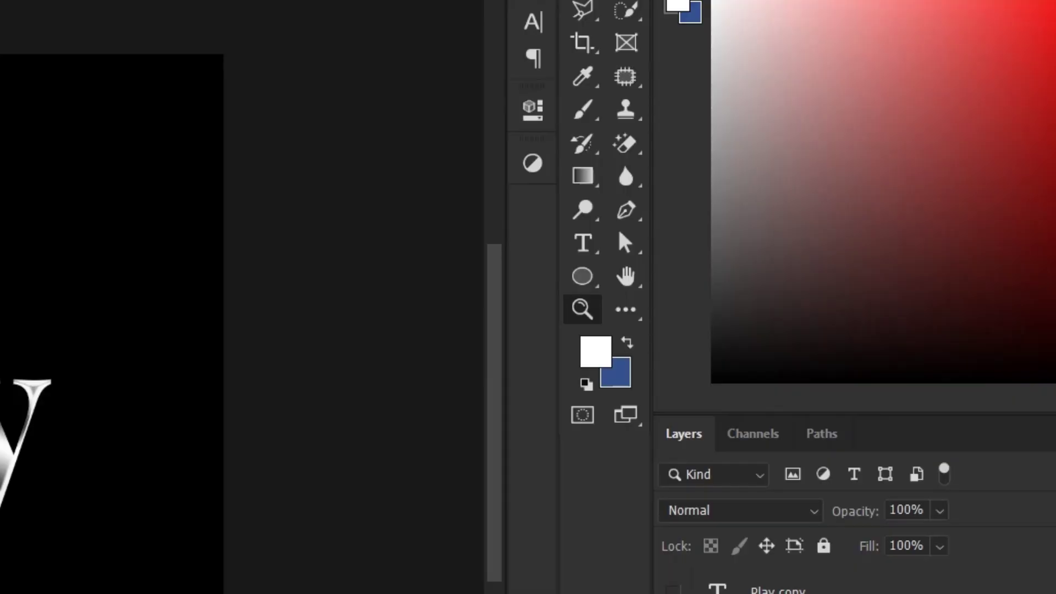
{"action": "right_click", "coordinate": [898, 474]}
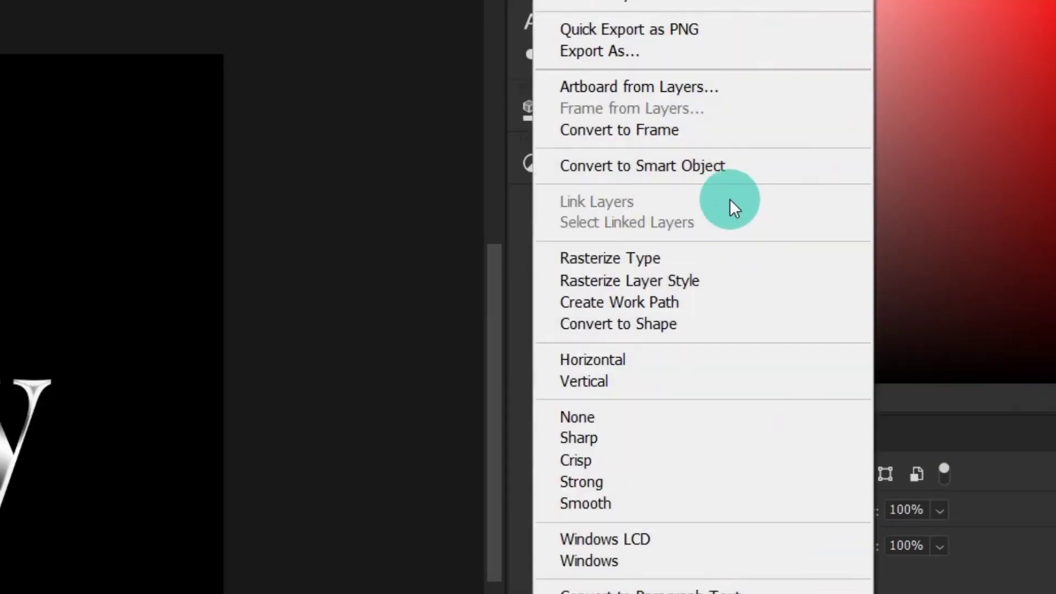
{"action": "left_click", "coordinate": [703, 167]}
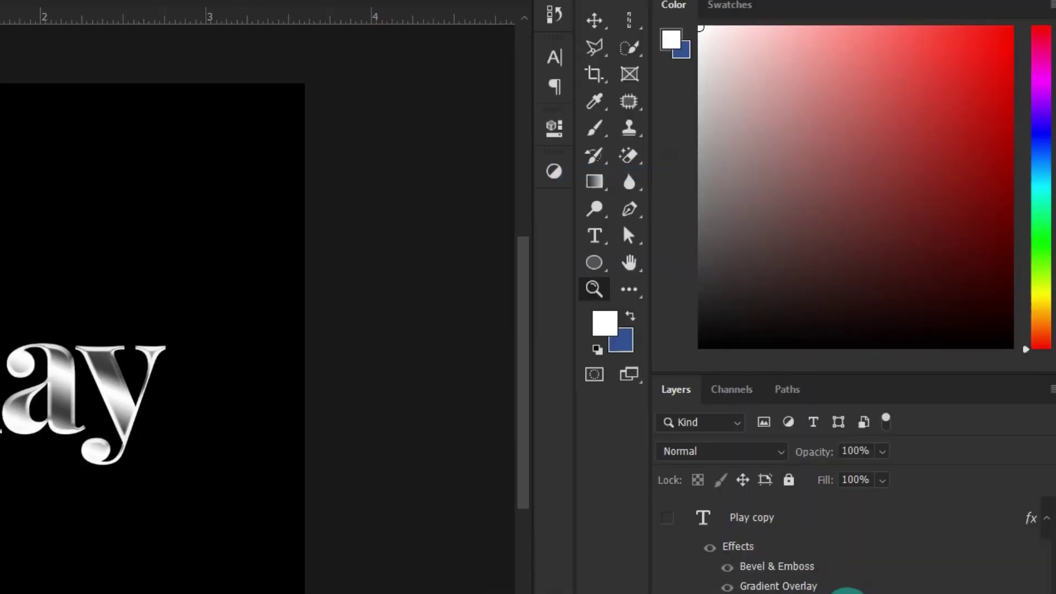
- Enable Bevel & Emboss on the Play smart object and set its shadow color to near-black 020202
{"action": "double_click", "coordinate": [837, 593]}
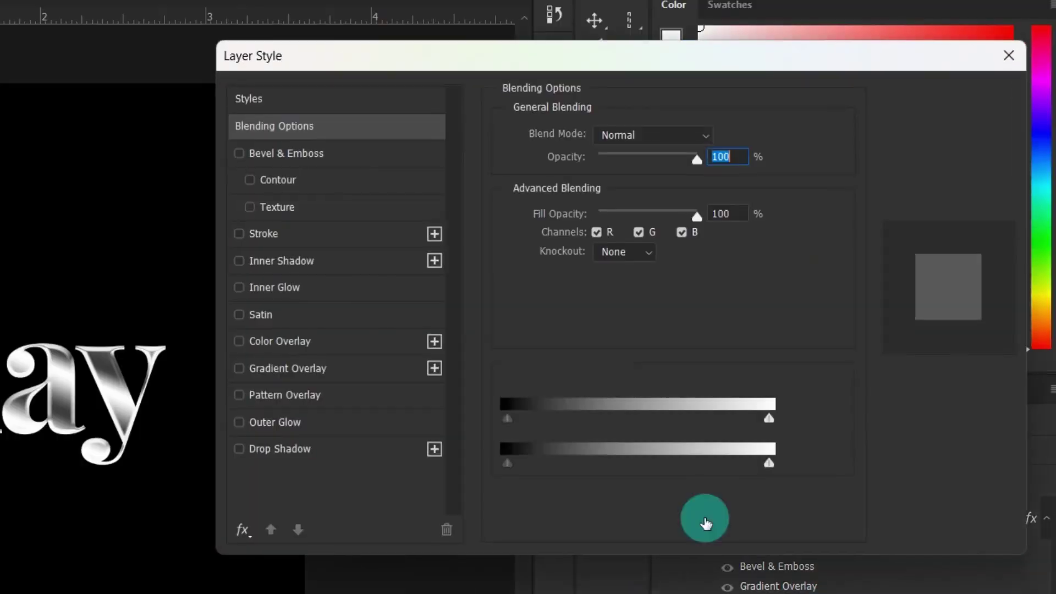
{"action": "left_click", "coordinate": [305, 156]}
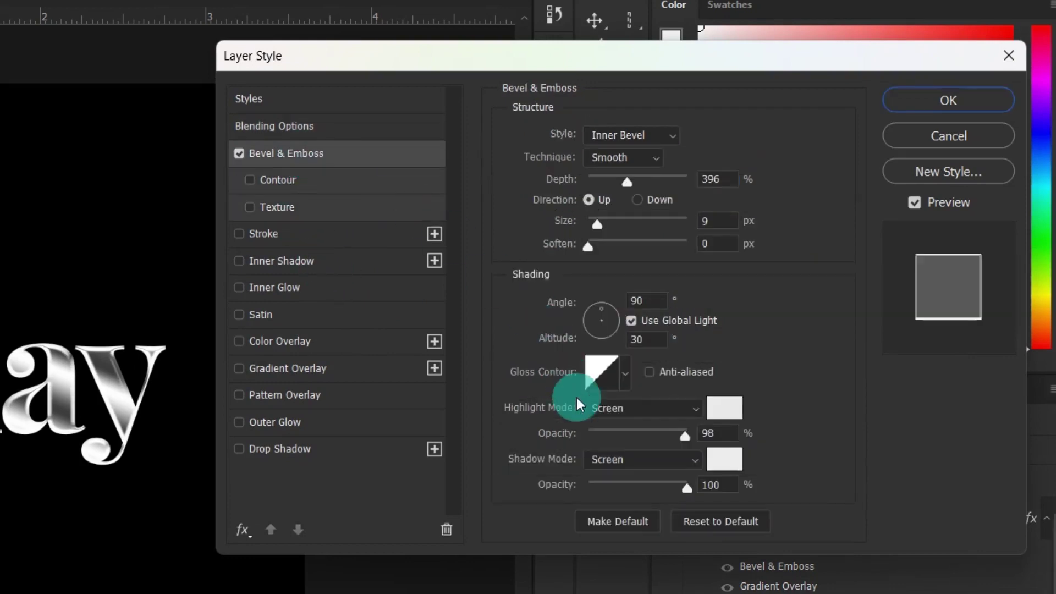
{"action": "left_click", "coordinate": [727, 459]}
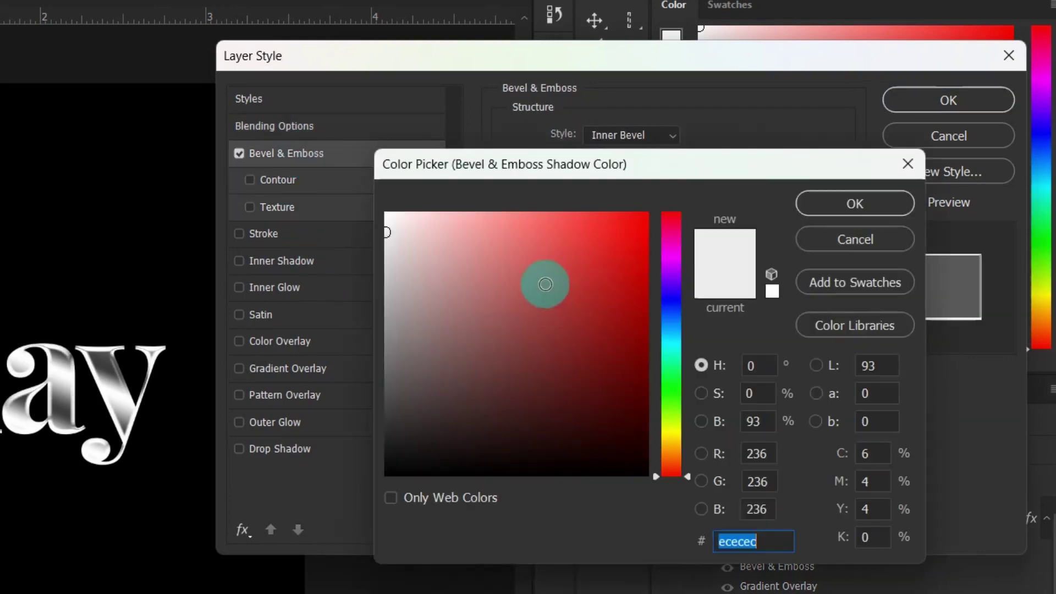
{"action": "left_click", "coordinate": [388, 461]}
{"action": "mouse_move", "coordinate": [388, 461]}
{"action": "left_mouse_down"}
{"action": "mouse_move", "coordinate": [391, 453]}
{"action": "mouse_move", "coordinate": [365, 450]}
{"action": "mouse_move", "coordinate": [384, 469]}
{"action": "mouse_move", "coordinate": [370, 467]}
{"action": "left_mouse_up"}
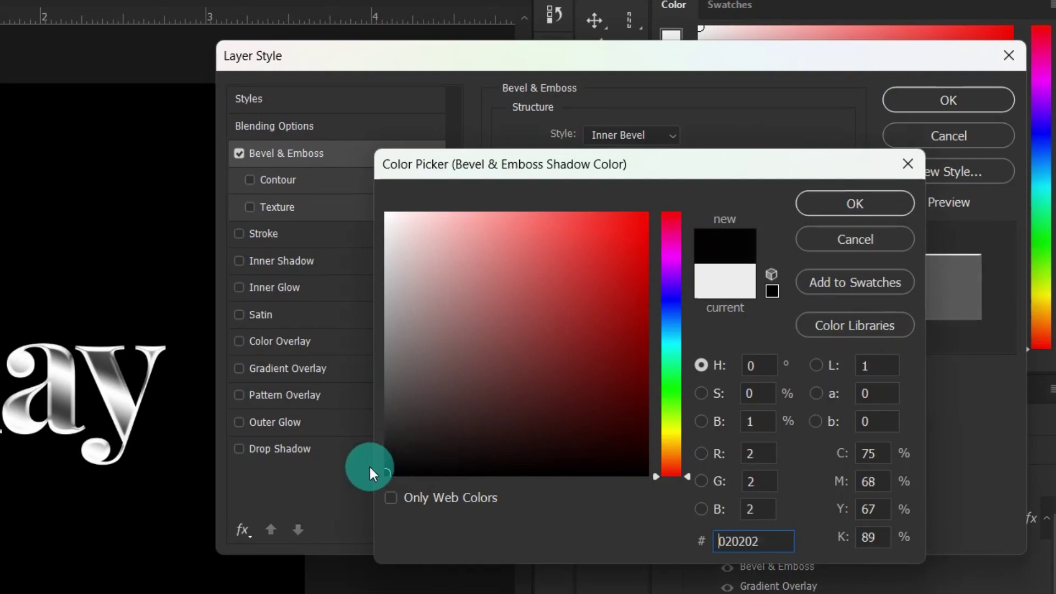
{"action": "left_click", "coordinate": [853, 204]}
- Set the smart object's bevel highlight color to gray bebebe and the bevel size to 16 px
{"action": "left_click", "coordinate": [727, 413]}
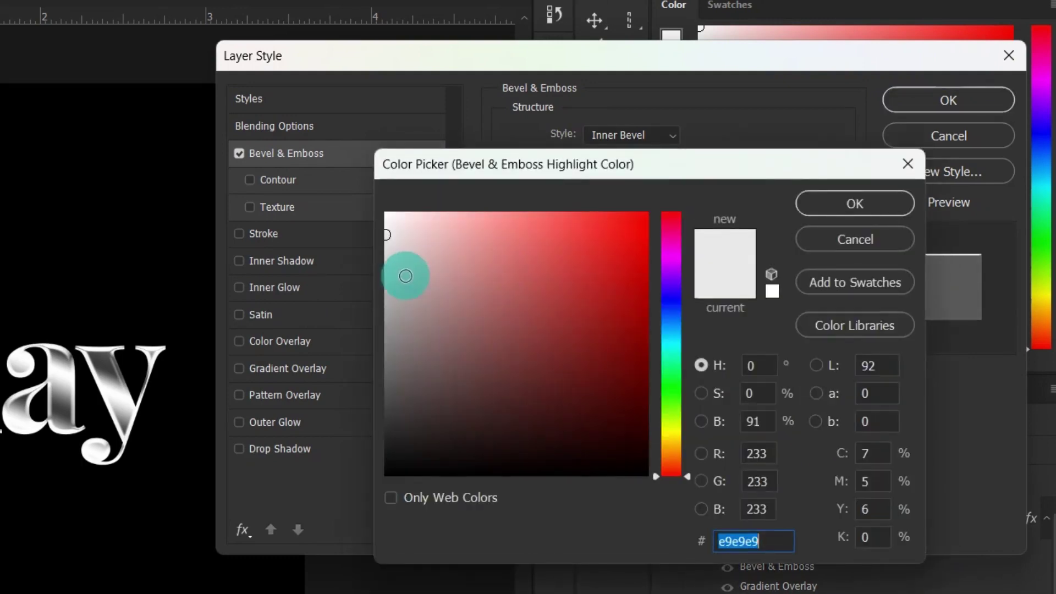
{"action": "left_click_drag", "start_coordinate": [405, 274], "coordinate": [363, 285]}
{"action": "left_click", "coordinate": [808, 201]}
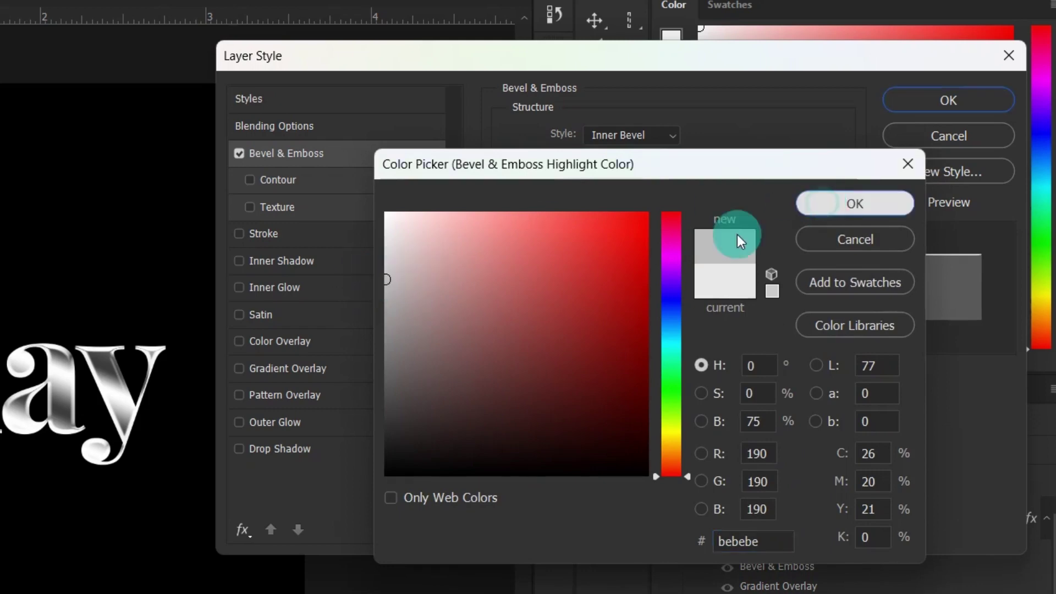
{"action": "left_click_drag", "start_coordinate": [605, 224], "coordinate": [600, 224]}
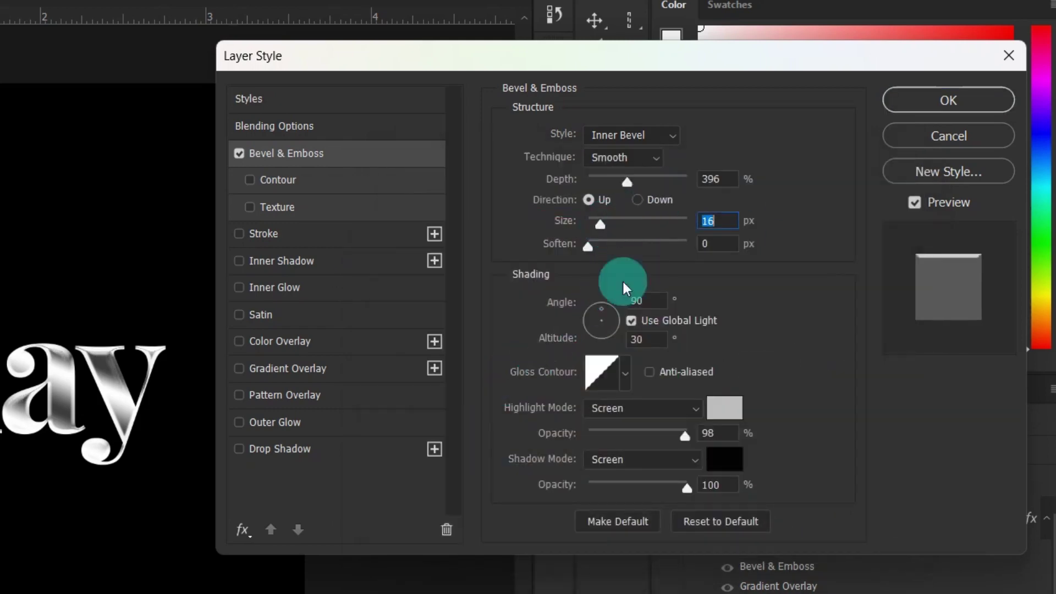
- Set the bevel's highlight mode to Normal and its shadow mode to Multiply
{"action": "left_click", "coordinate": [660, 407]}
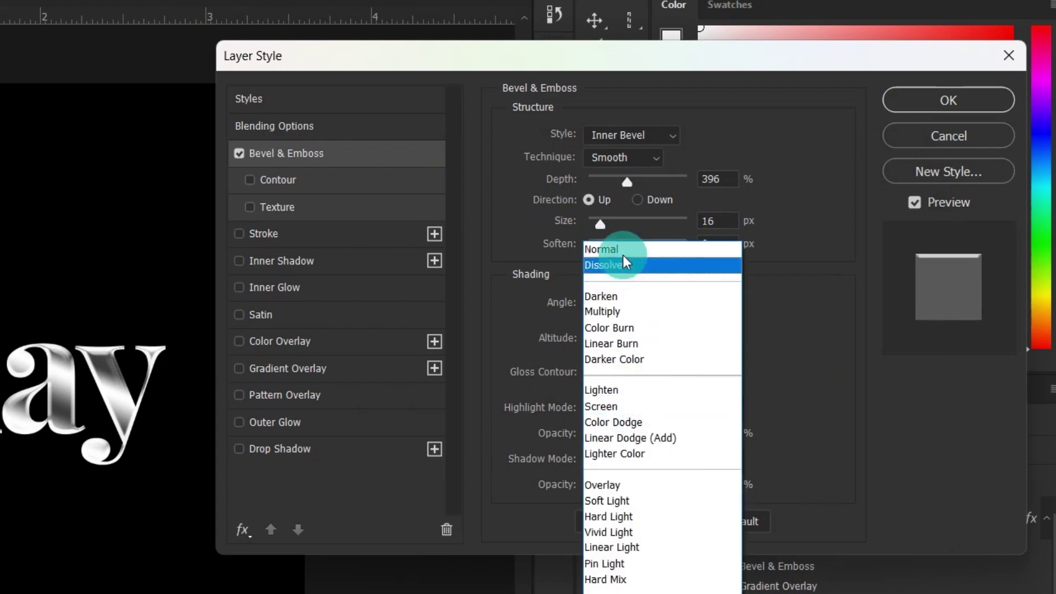
{"action": "left_click", "coordinate": [621, 249]}
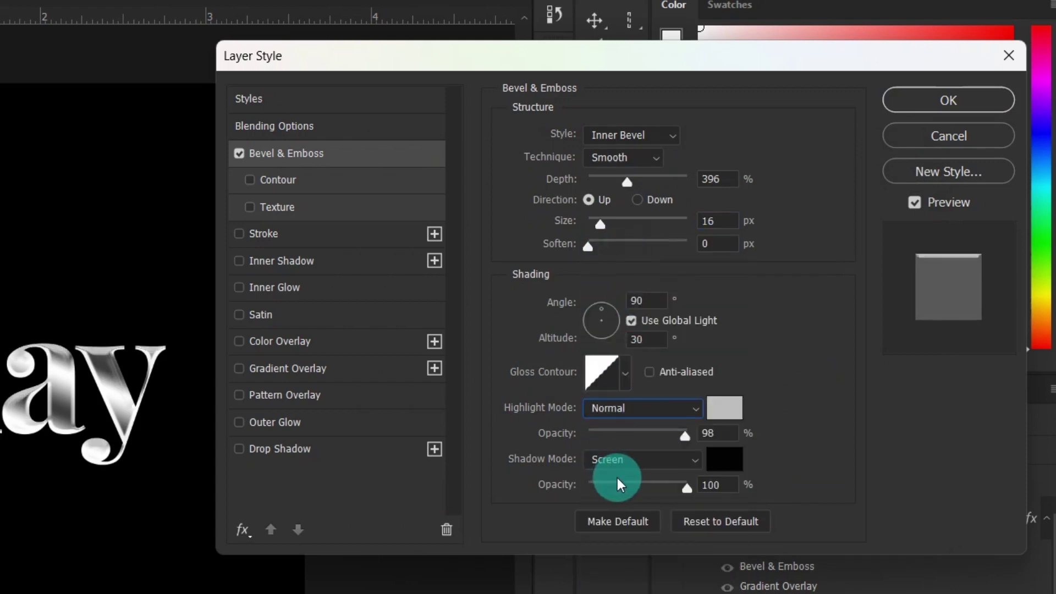
{"action": "left_click", "coordinate": [642, 463]}
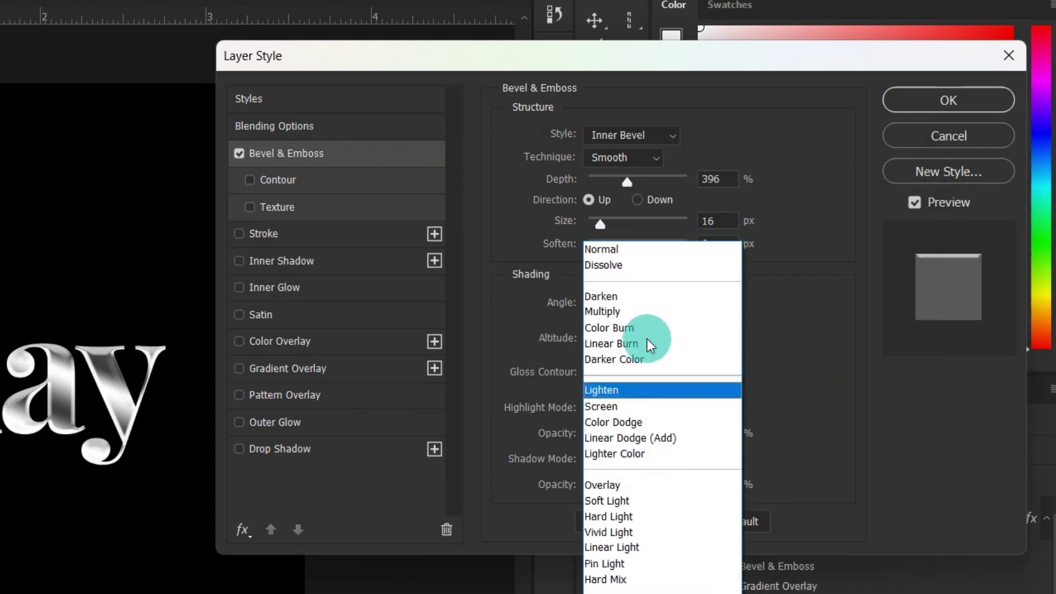
{"action": "left_click", "coordinate": [623, 311]}
- Lower the bevel's shadow opacity to 30% and set the bevel size to 18 px
{"action": "left_click_drag", "start_coordinate": [687, 481], "coordinate": [620, 485]}
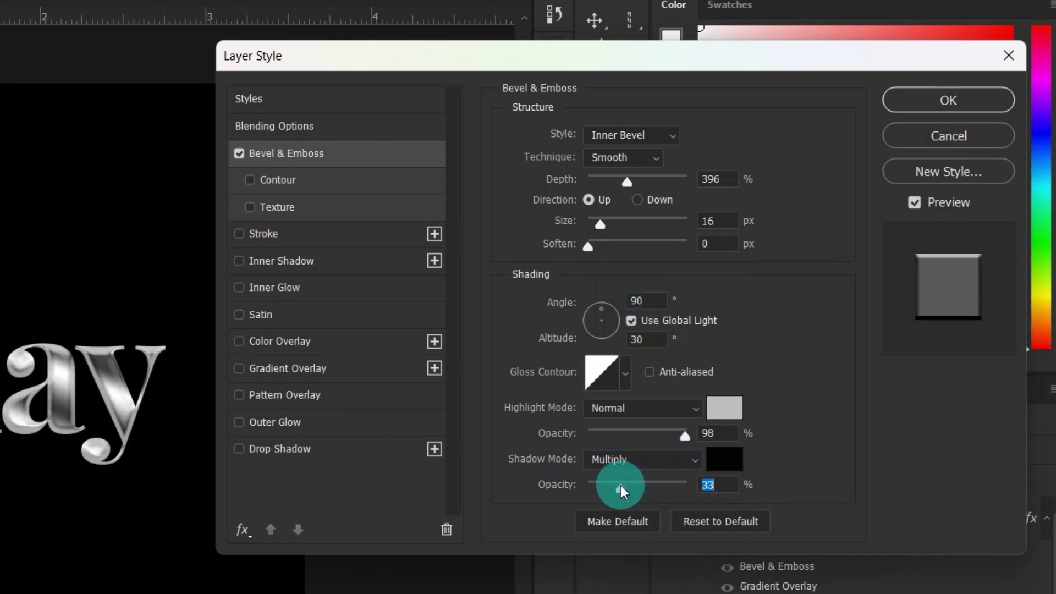
{"action": "left_click", "coordinate": [611, 221]}
{"action": "left_click_drag", "start_coordinate": [611, 219], "coordinate": [602, 219]}
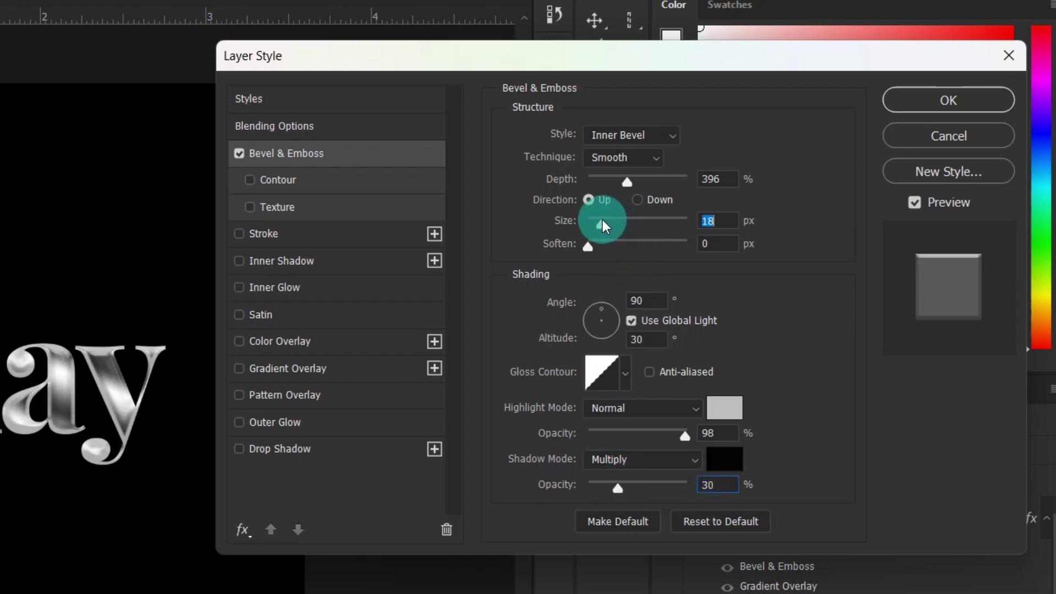
- Set the smart object's bevel depth to 750% and its shadow color to white ffffff
{"action": "left_click_drag", "start_coordinate": [620, 176], "coordinate": [663, 180]}
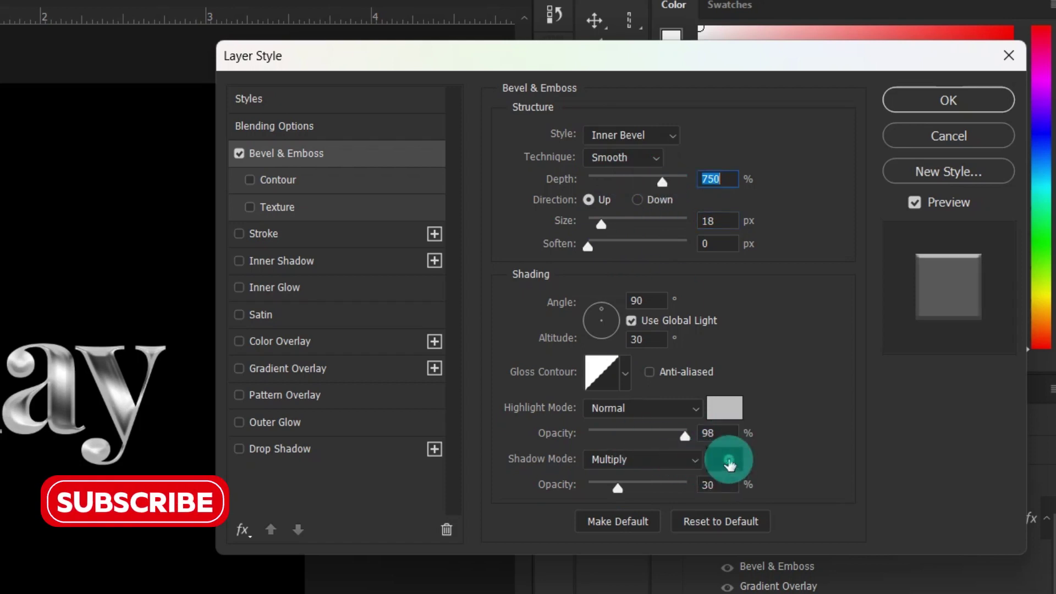
{"action": "left_click", "coordinate": [725, 458]}
{"action": "left_click_drag", "start_coordinate": [435, 385], "coordinate": [329, 175]}
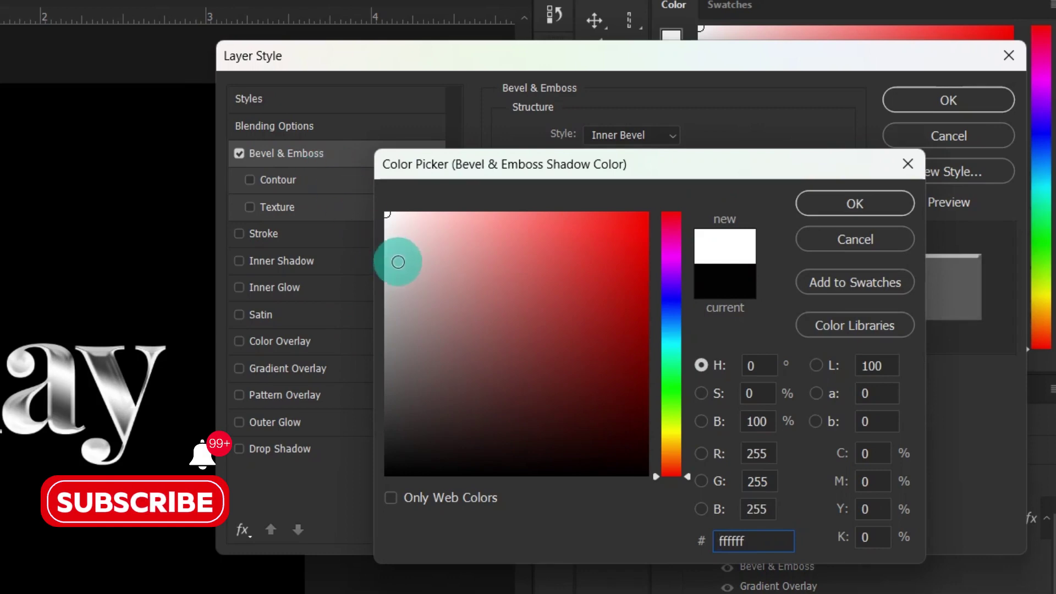
{"action": "left_click", "coordinate": [826, 197]}
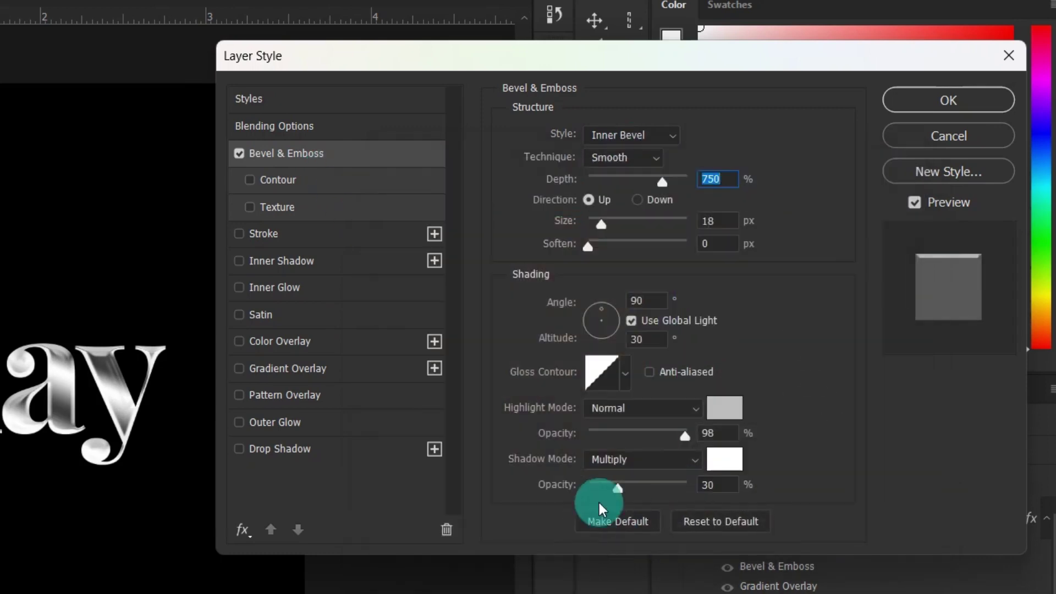
- Raise the bevel's shadow opacity to 67% and change its shadow mode to Screen
{"action": "left_click_drag", "start_coordinate": [627, 490], "coordinate": [654, 492]}
{"action": "left_click", "coordinate": [648, 456]}
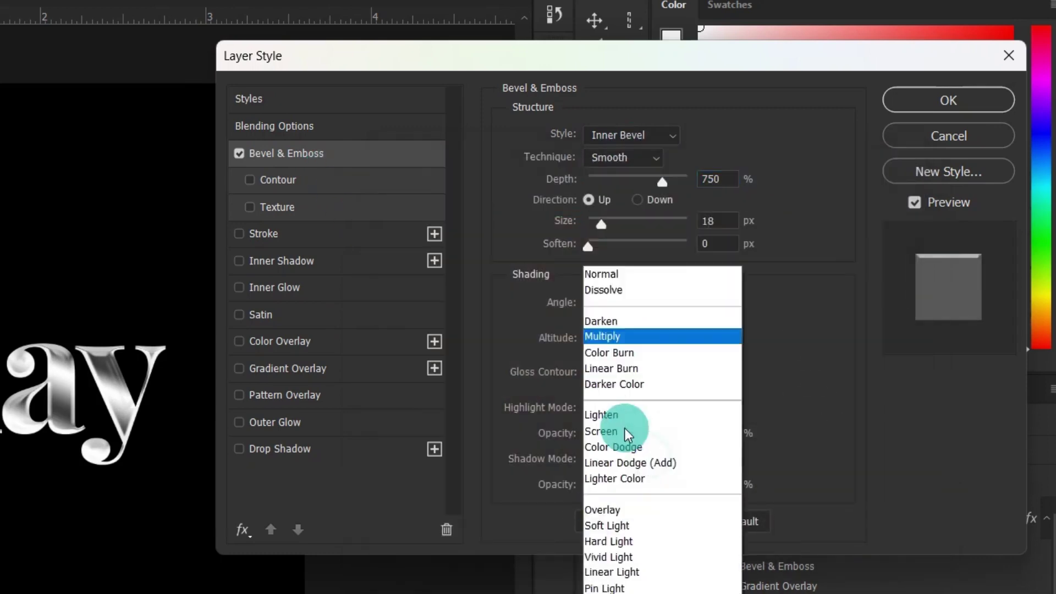
{"action": "left_click", "coordinate": [629, 406]}
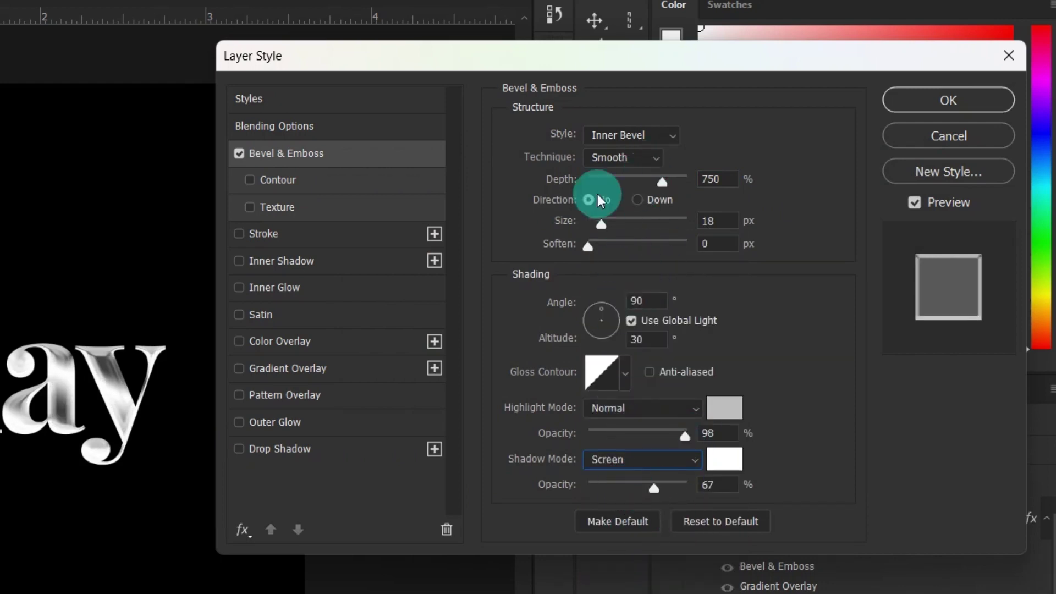
- Set the bevel size to 16 px and its depth to 1000%
{"action": "mouse_move", "coordinate": [611, 222]}
{"action": "left_mouse_down"}
{"action": "mouse_move", "coordinate": [622, 223]}
{"action": "mouse_move", "coordinate": [607, 222]}
{"action": "left_mouse_up"}
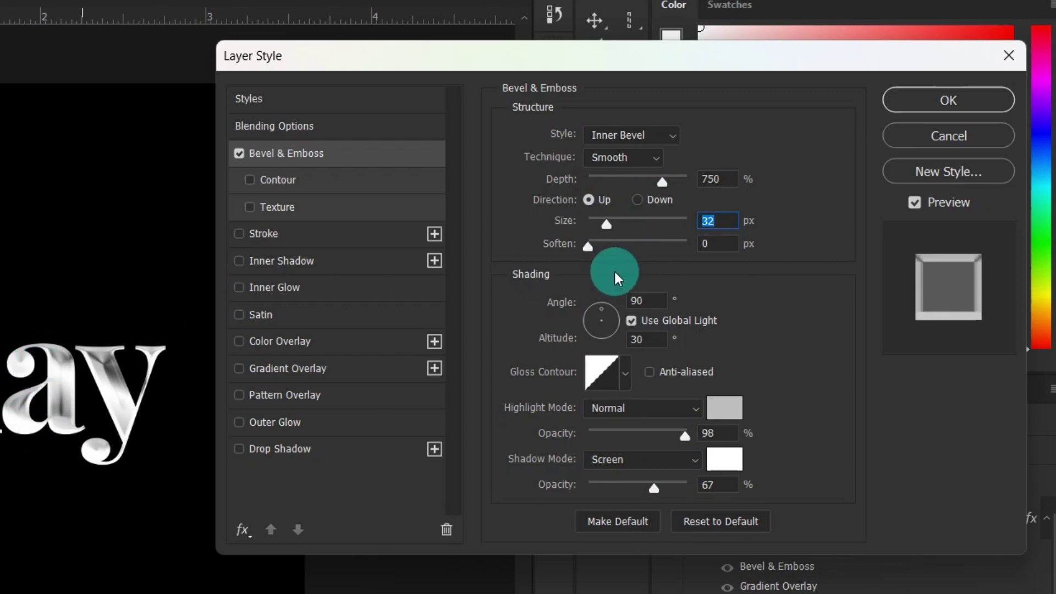
{"action": "left_click_drag", "start_coordinate": [612, 219], "coordinate": [600, 221]}
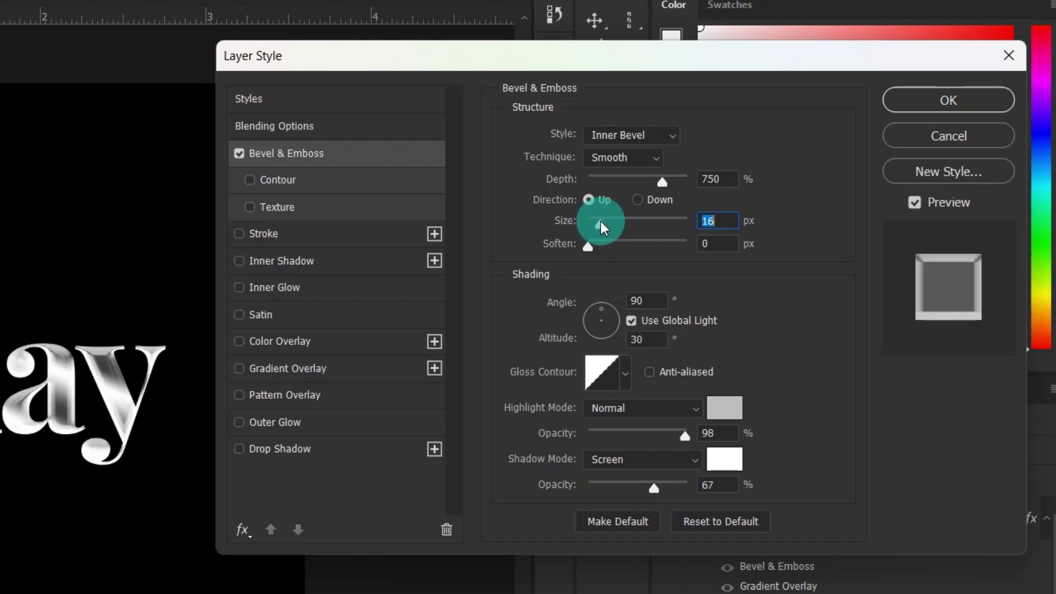
{"action": "left_click_drag", "start_coordinate": [672, 175], "coordinate": [672, 184]}
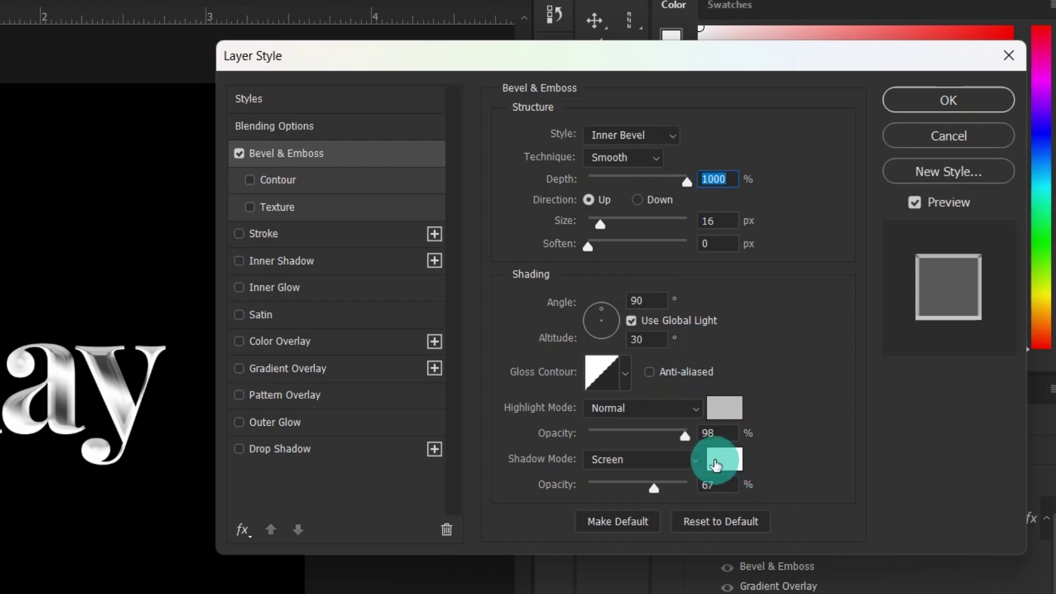
- Add an Inner Shadow to the Play smart object and set its color to black 000000
{"action": "left_click", "coordinate": [342, 260]}
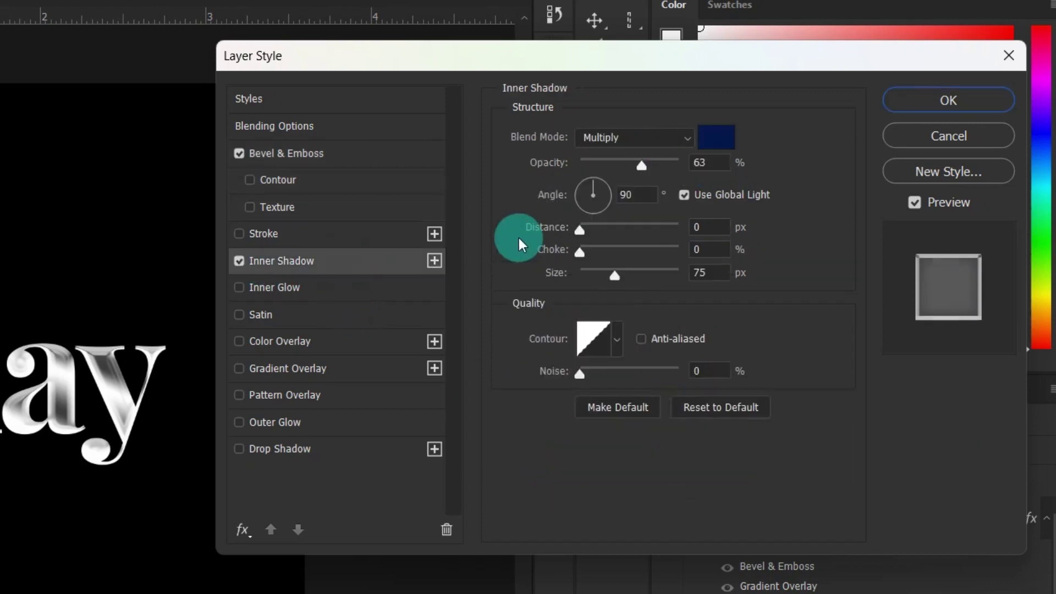
{"action": "left_click", "coordinate": [713, 137]}
{"action": "left_click_drag", "start_coordinate": [493, 413], "coordinate": [259, 559]}
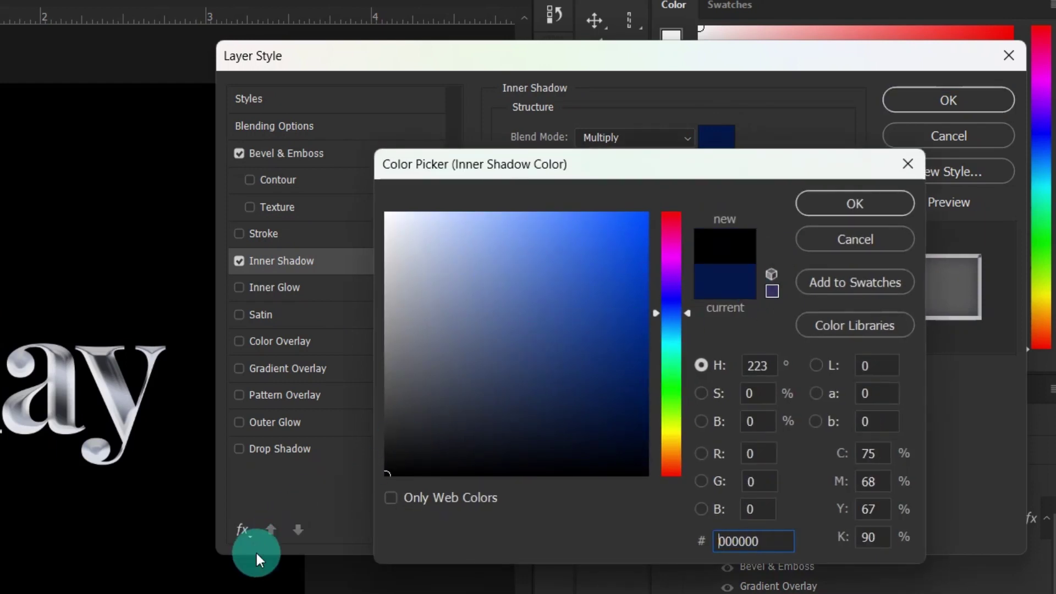
{"action": "left_click", "coordinate": [852, 202]}
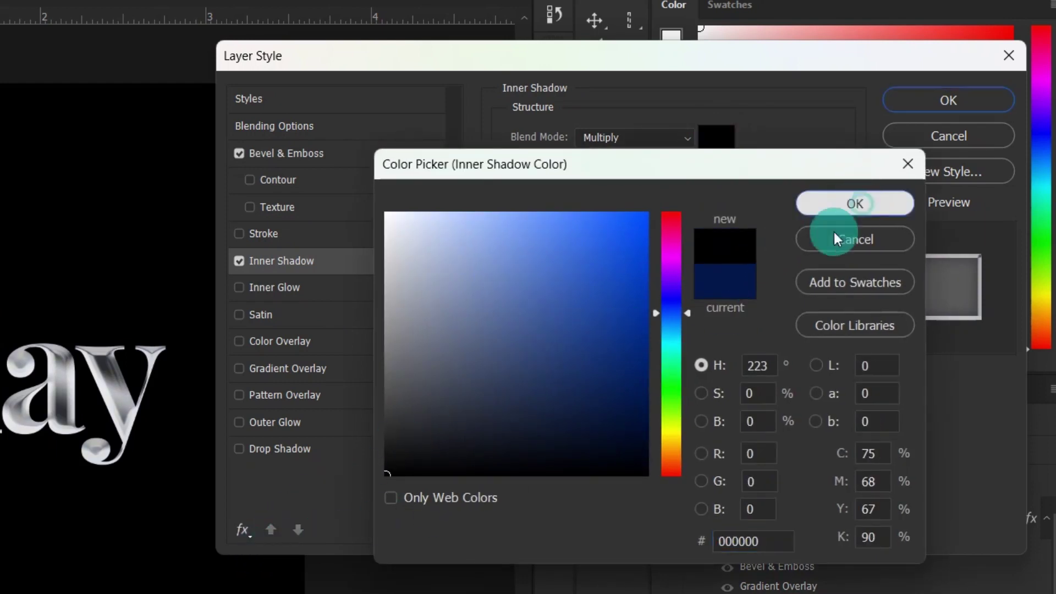
- Set the inner shadow's size to 125 px, opacity to 79% and noise to 13%, and apply the layer style
{"action": "left_click_drag", "start_coordinate": [622, 273], "coordinate": [635, 273]}
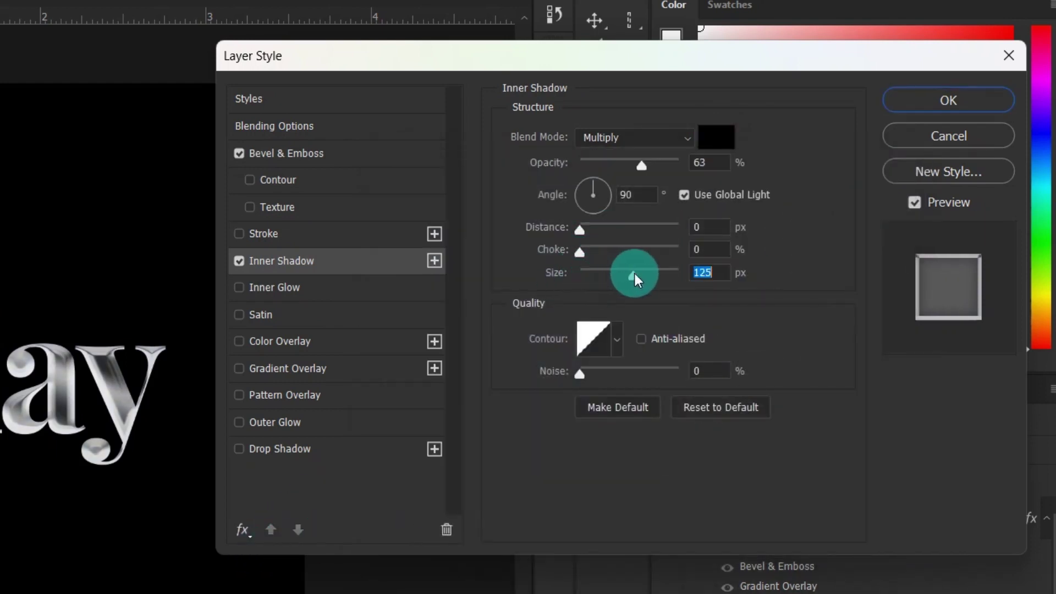
{"action": "left_click_drag", "start_coordinate": [654, 168], "coordinate": [658, 160]}
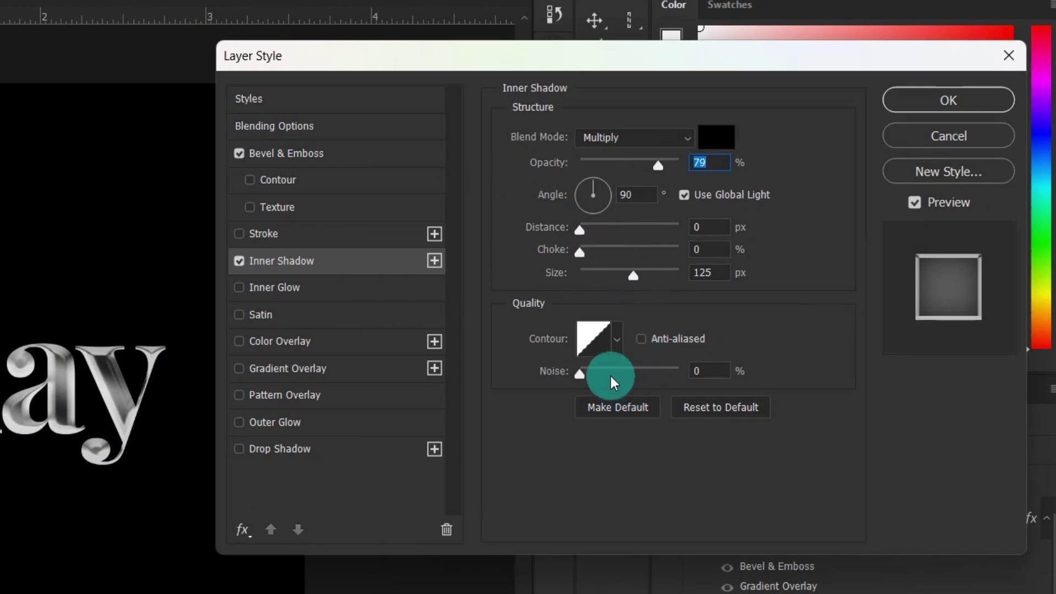
{"action": "left_click_drag", "start_coordinate": [586, 371], "coordinate": [592, 373]}
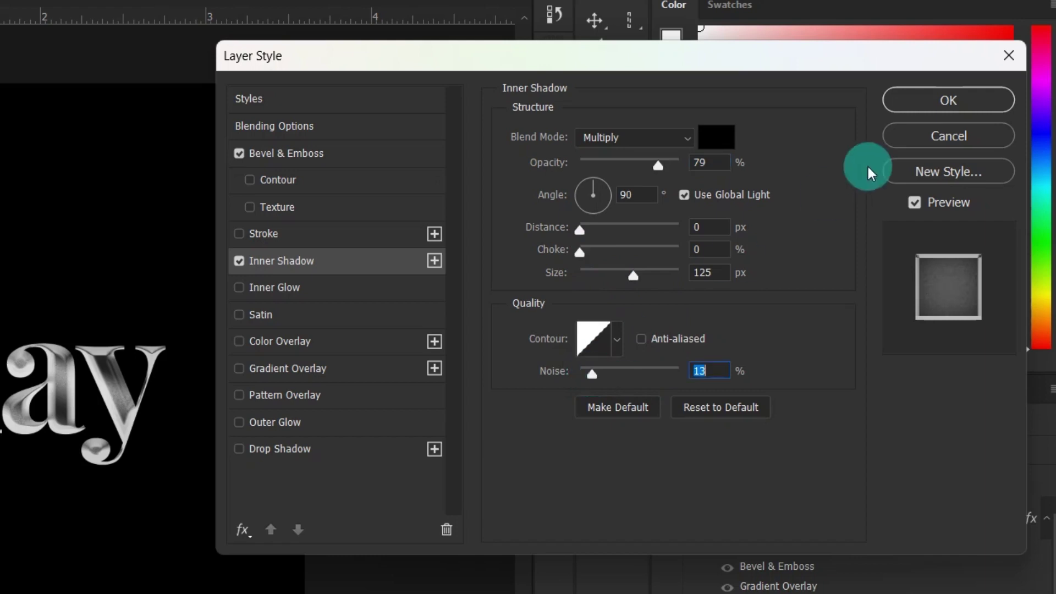
{"action": "left_click", "coordinate": [921, 101]}
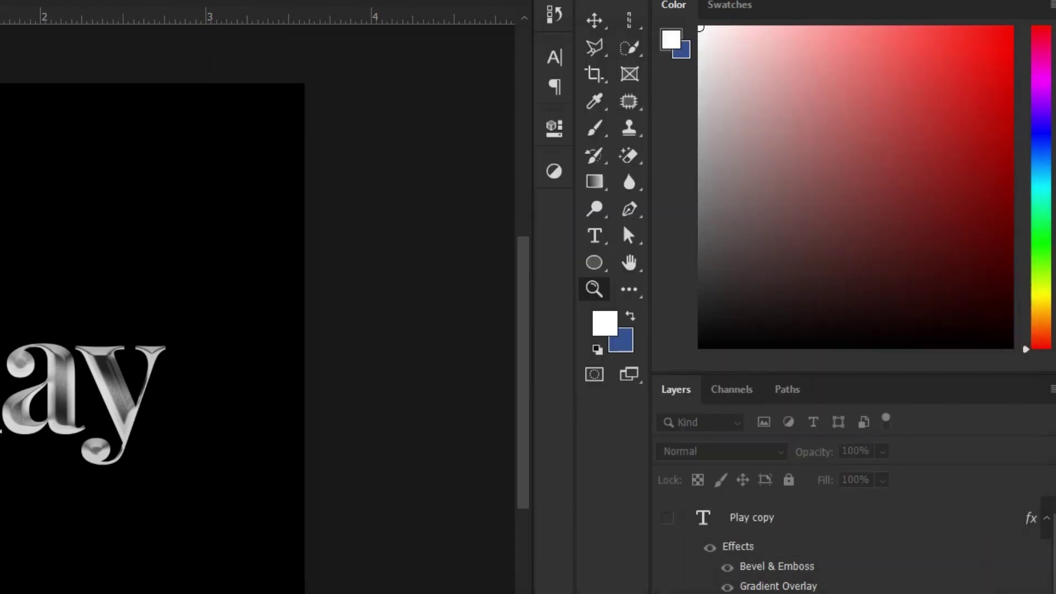
- Examine the grain and bevel edges of the Play lettering up close and as a whole
{"action": "scroll", "coordinate": [257, 330], "scroll_direction": "up", "scroll_amount": 8}
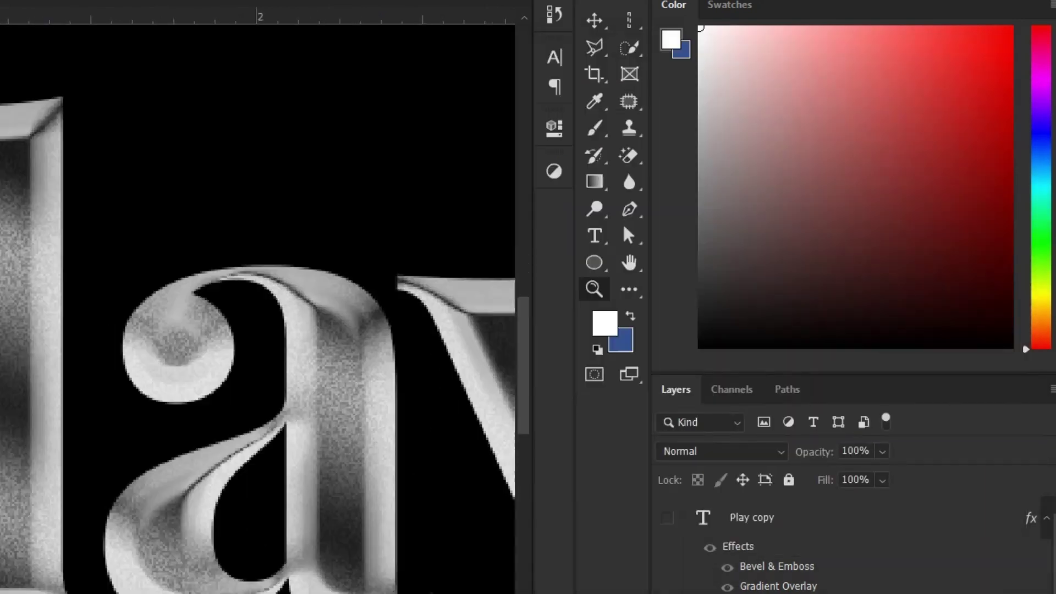
{"action": "scroll", "coordinate": [257, 330], "scroll_direction": "down", "scroll_amount": 3}
{"action": "scroll", "coordinate": [11, 396], "scroll_direction": "up", "scroll_amount": 3}
{"action": "scroll", "coordinate": [240, 484], "scroll_direction": "down", "scroll_amount": 2}
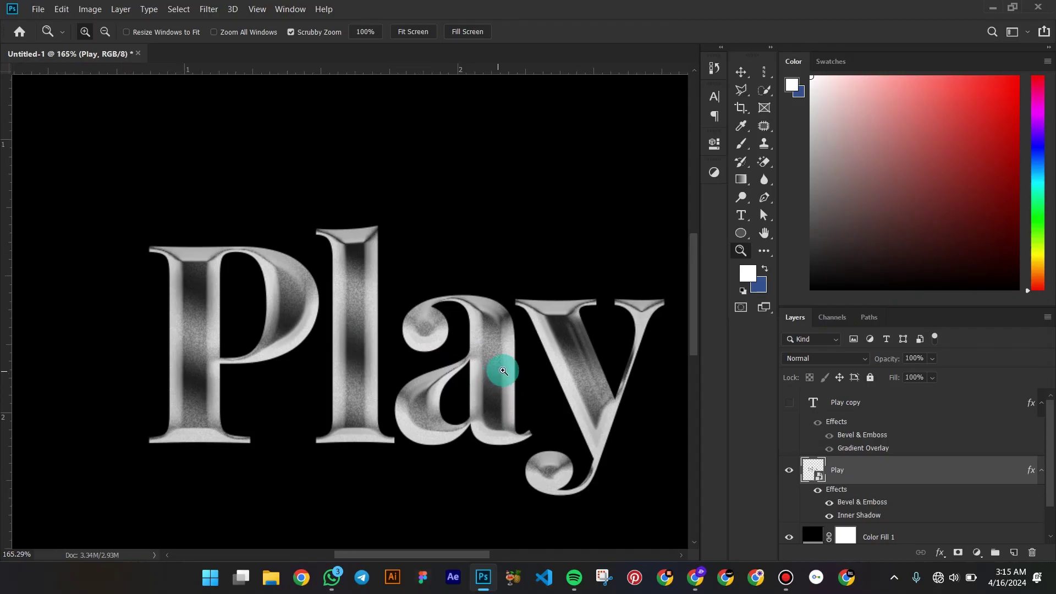
{"action": "scroll", "coordinate": [500, 375], "scroll_direction": "down", "scroll_amount": 2}
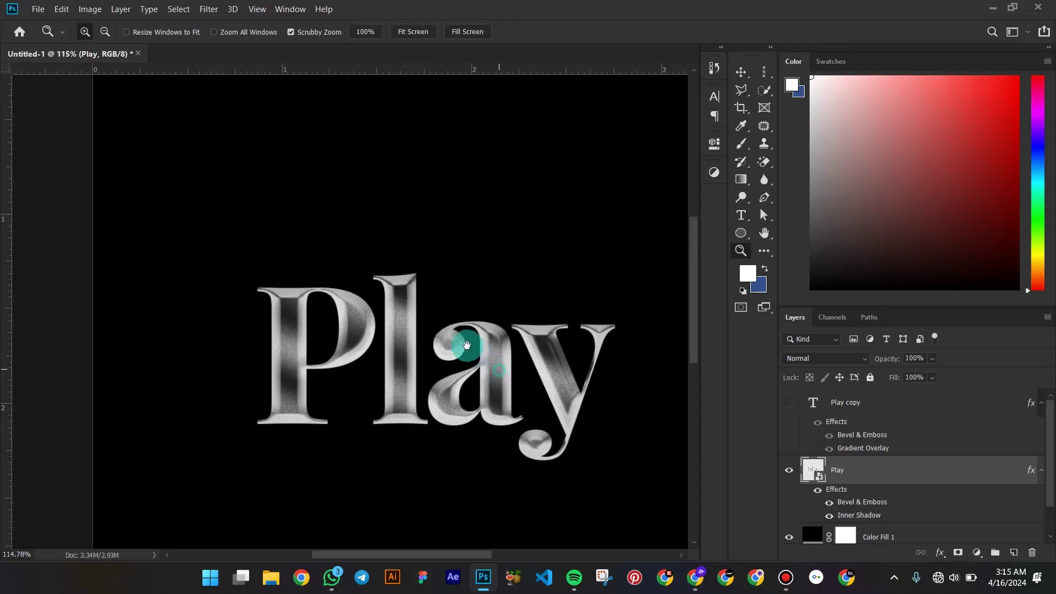
{"action": "scroll", "coordinate": [462, 338], "scroll_direction": "down", "scroll_amount": 1}
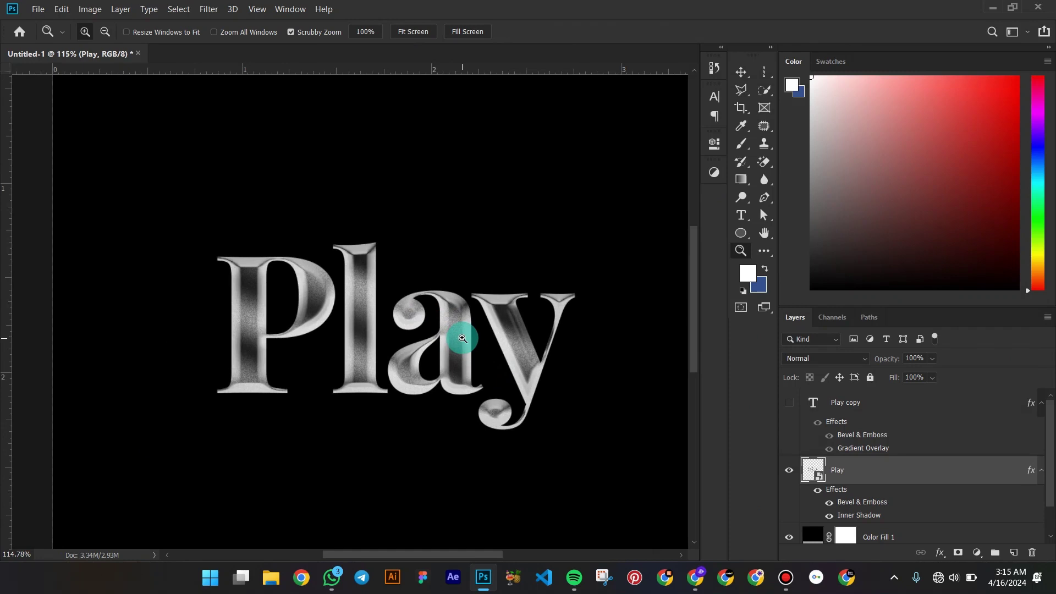